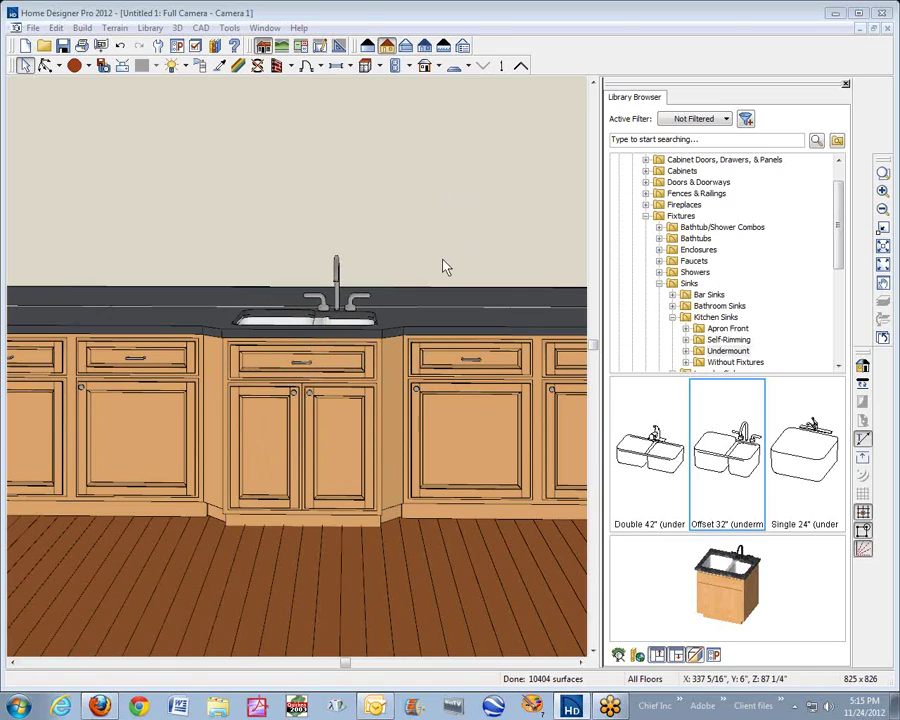
Close the 3D camera view and begin a new plan, Untitled 2
key(ctrl+w)
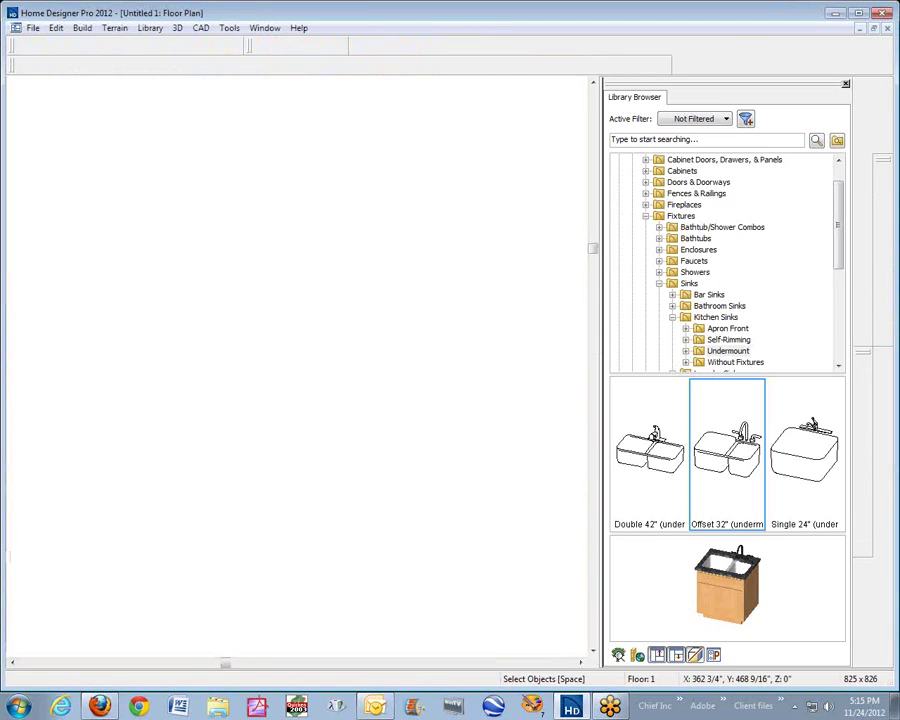
scroll(446, 303, down, 1)
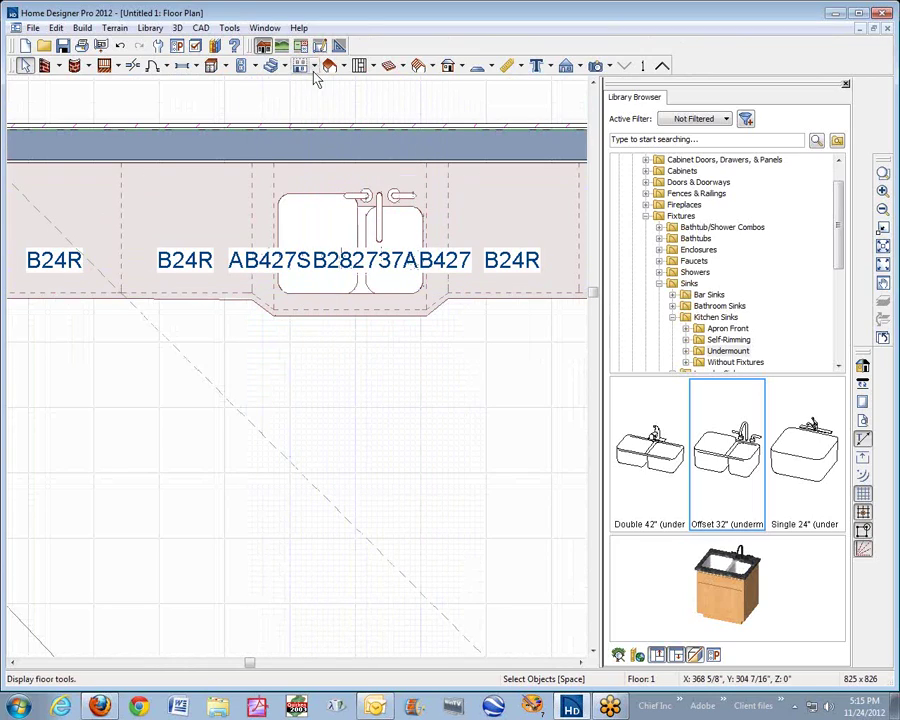
click(30, 28)
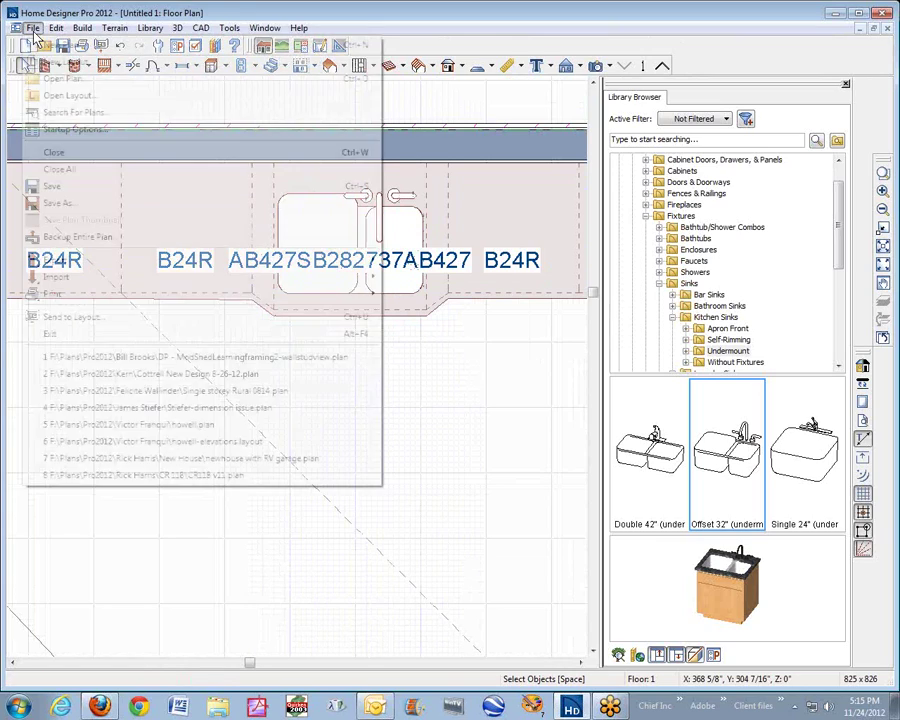
click(44, 44)
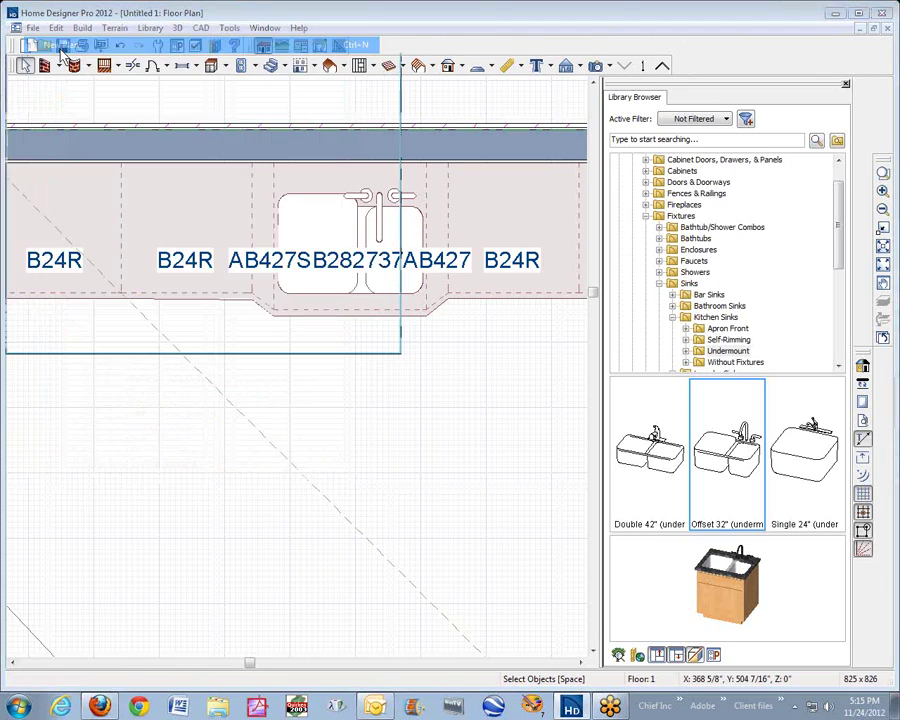
Accept the default template, draw four exterior walls enclosing a rectangular room, and fit it to the window
click(195, 337)
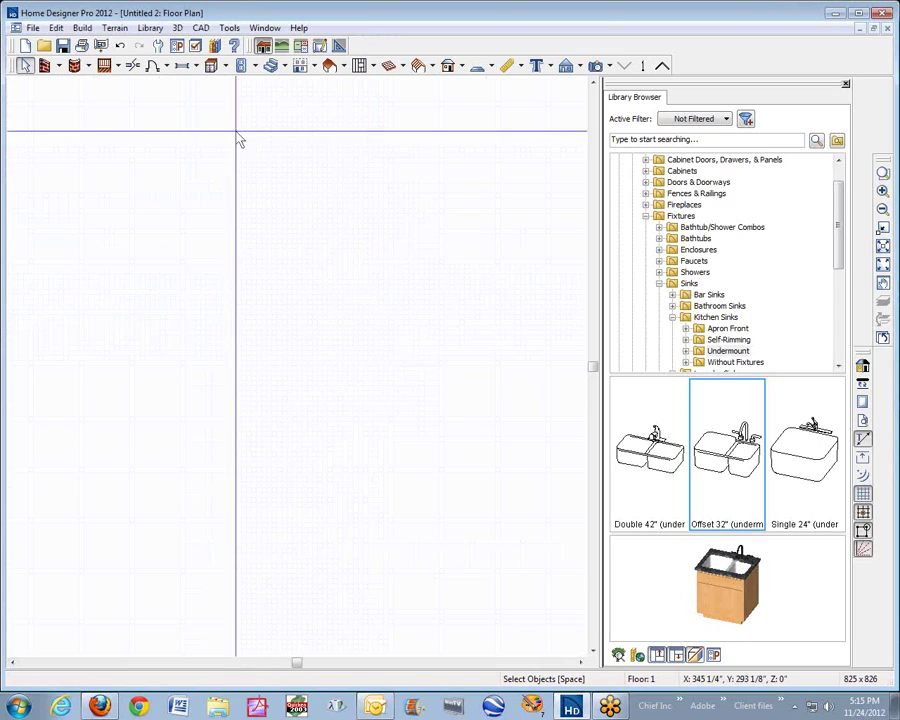
click(45, 65)
mouse_move(155, 412)
mouse_down()
mouse_move(155, 300)
mouse_move(293, 298)
mouse_move(306, 360)
mouse_move(296, 418)
mouse_move(292, 410)
mouse_move(155, 411)
mouse_up()
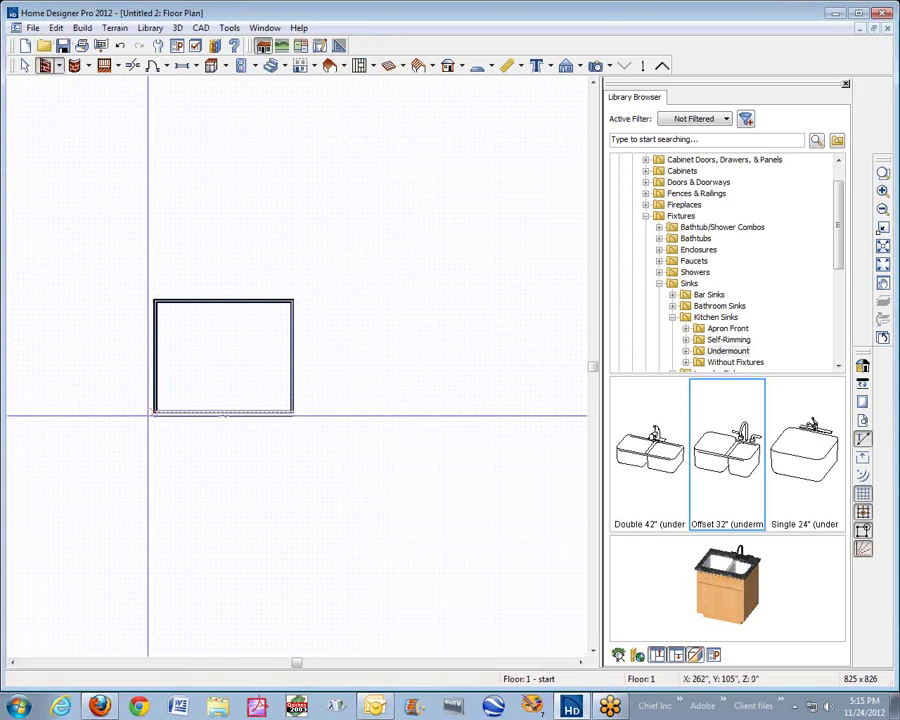
click(281, 355)
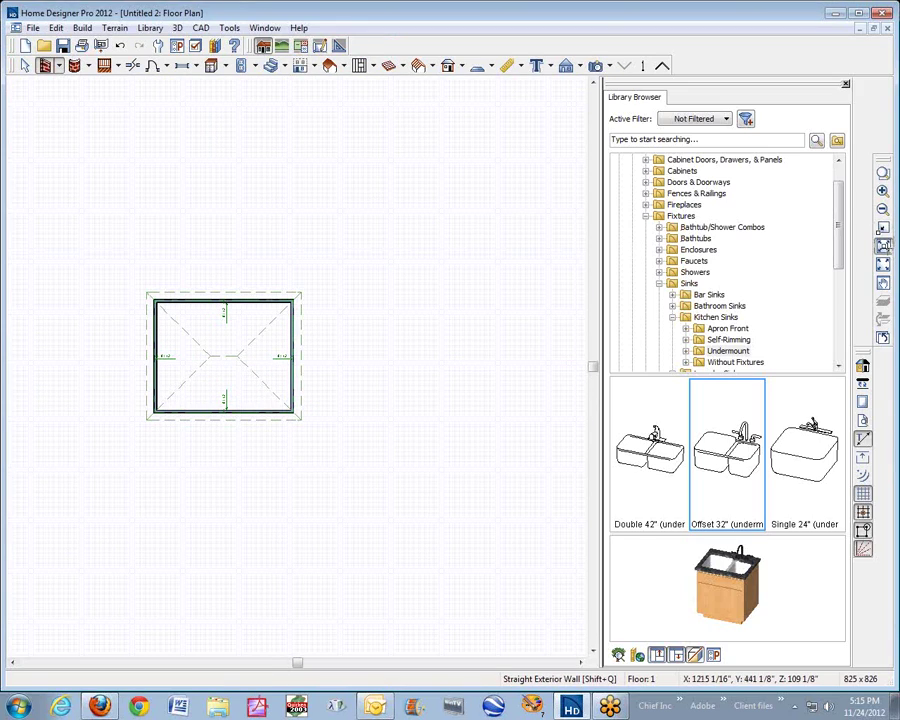
click(883, 245)
scroll(250, 330, up, 1)
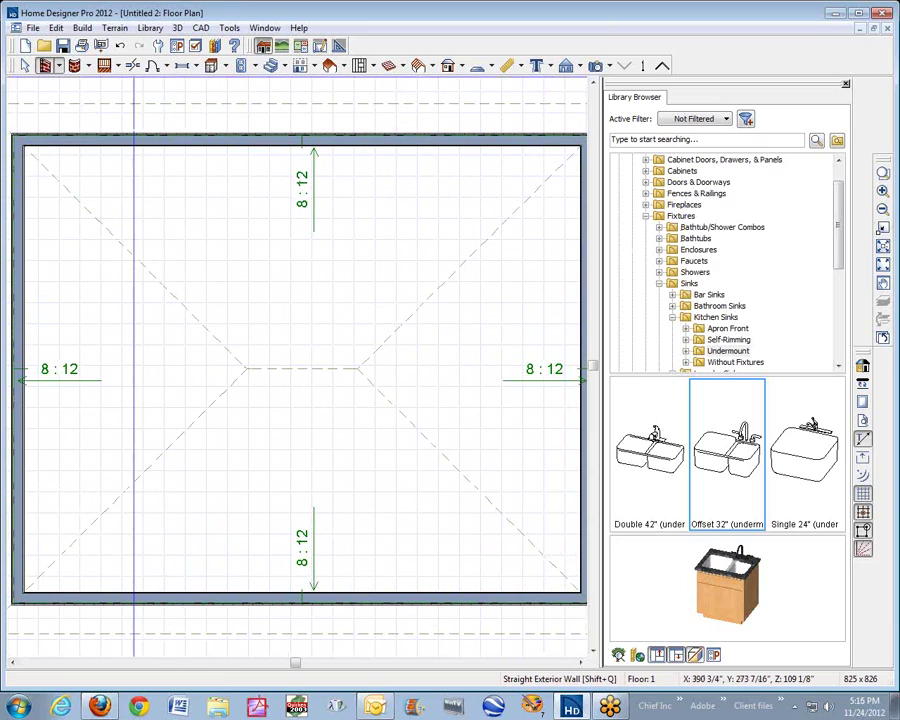
Place two B24R base cabinets from the top-left corner, then a third widened to 36"
click(211, 66)
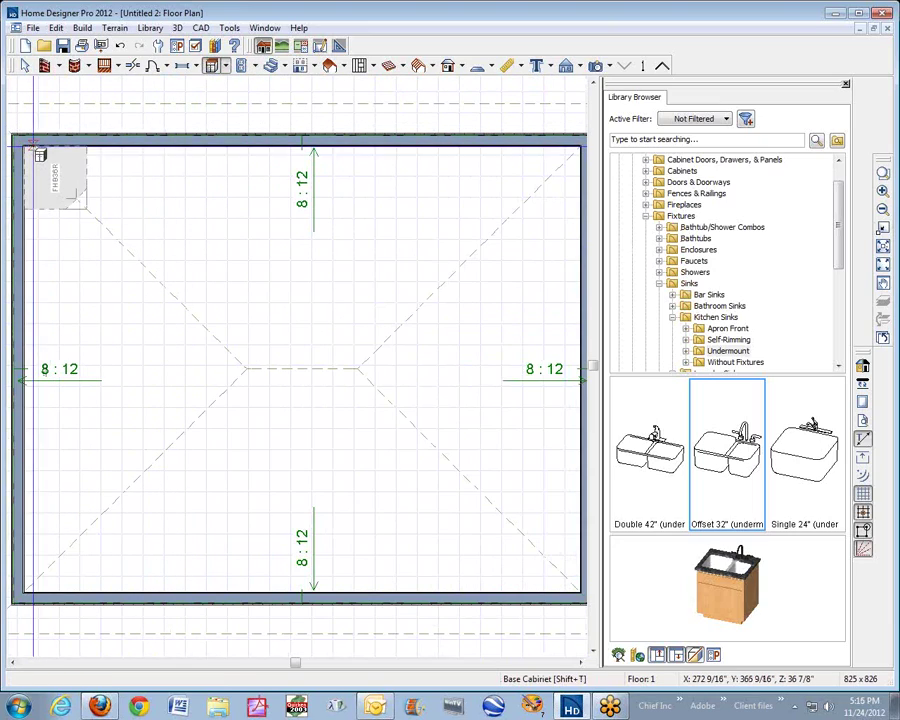
click(44, 165)
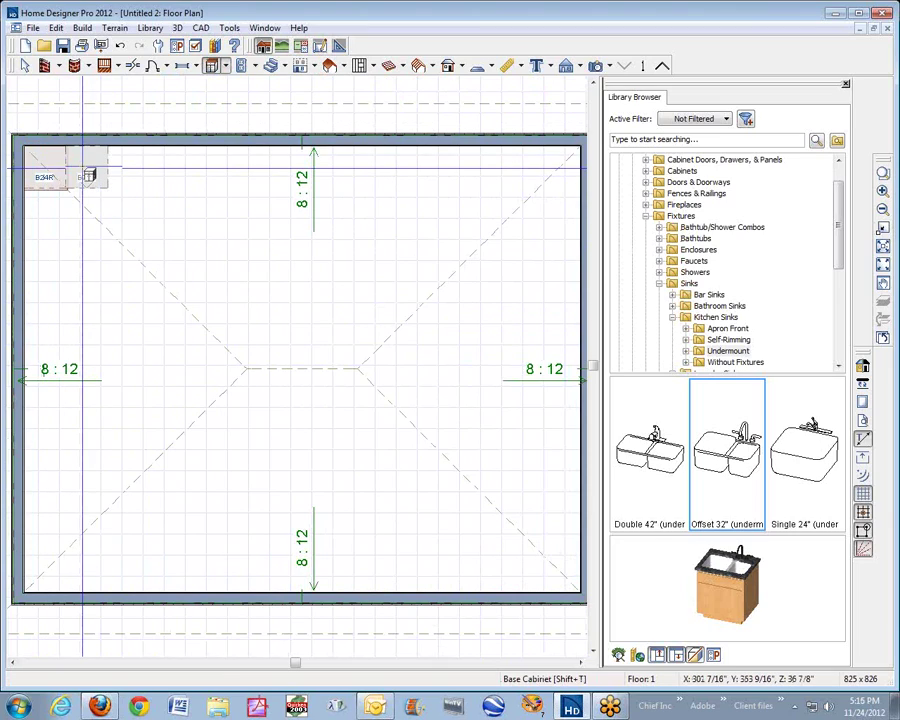
click(87, 170)
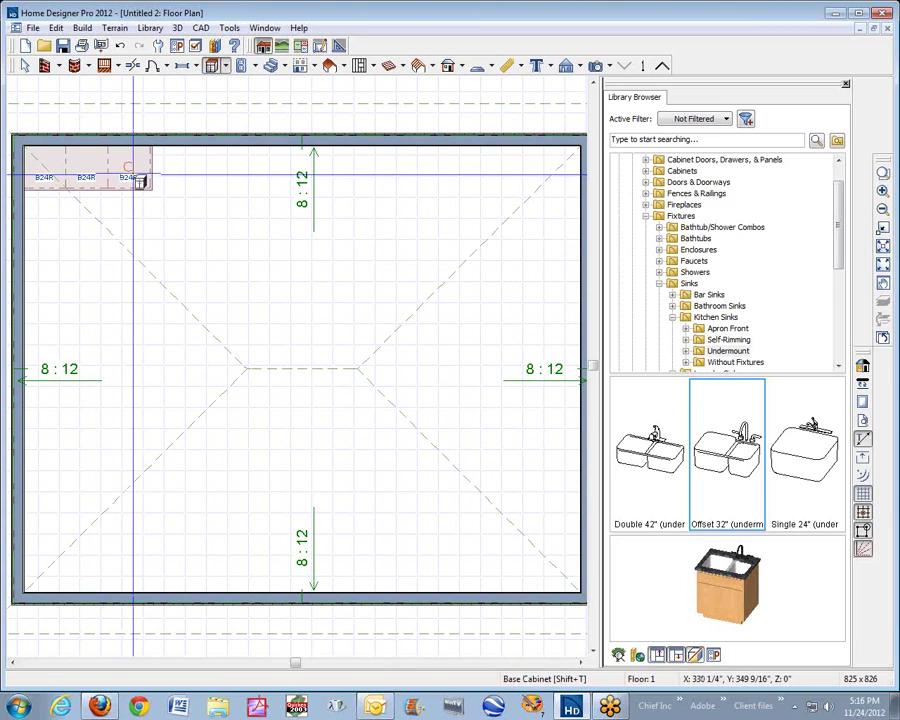
click(128, 178)
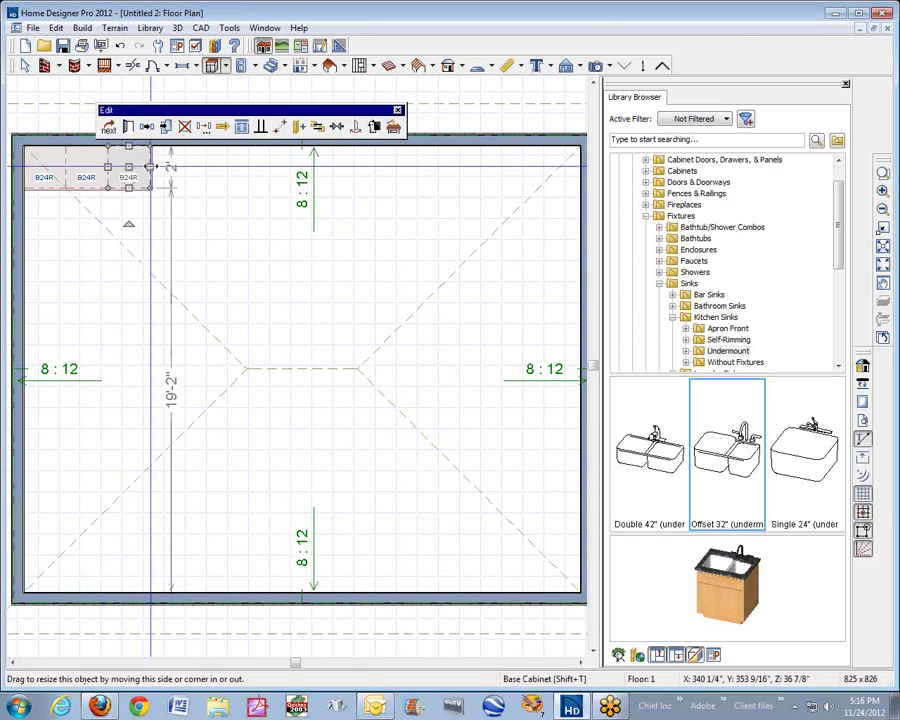
drag(150, 166, 203, 175)
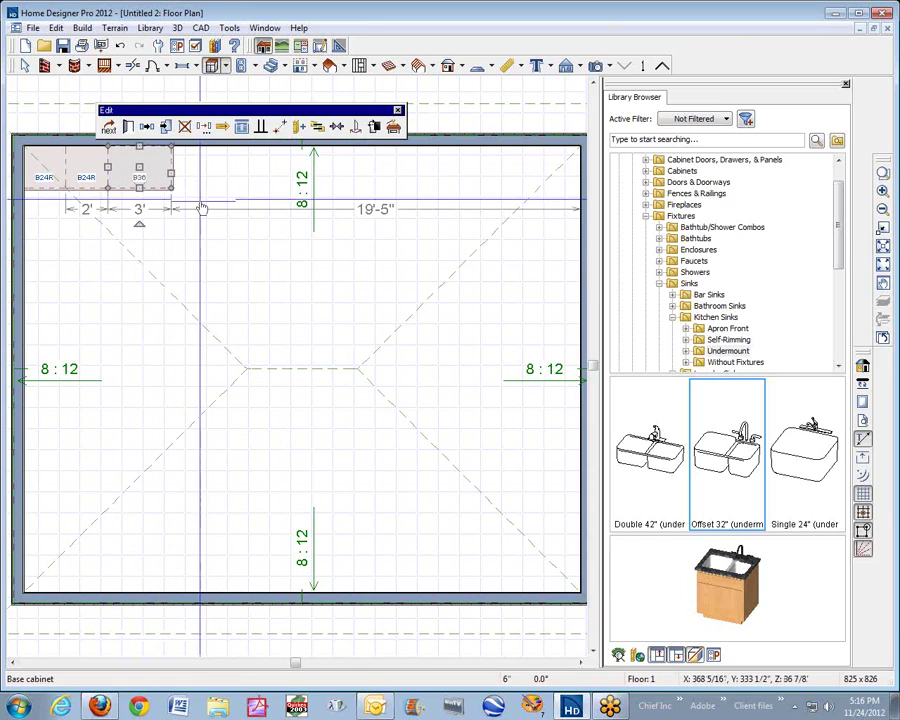
key(Escape)
Add a fourth B24R cabinet and move it flush against the B36
click(202, 168)
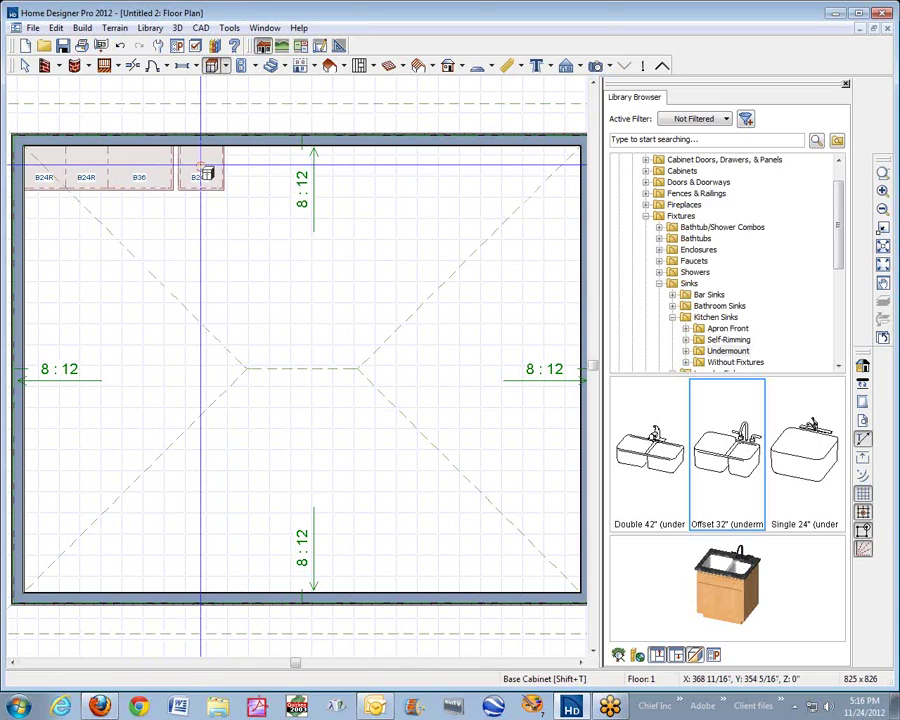
click(200, 170)
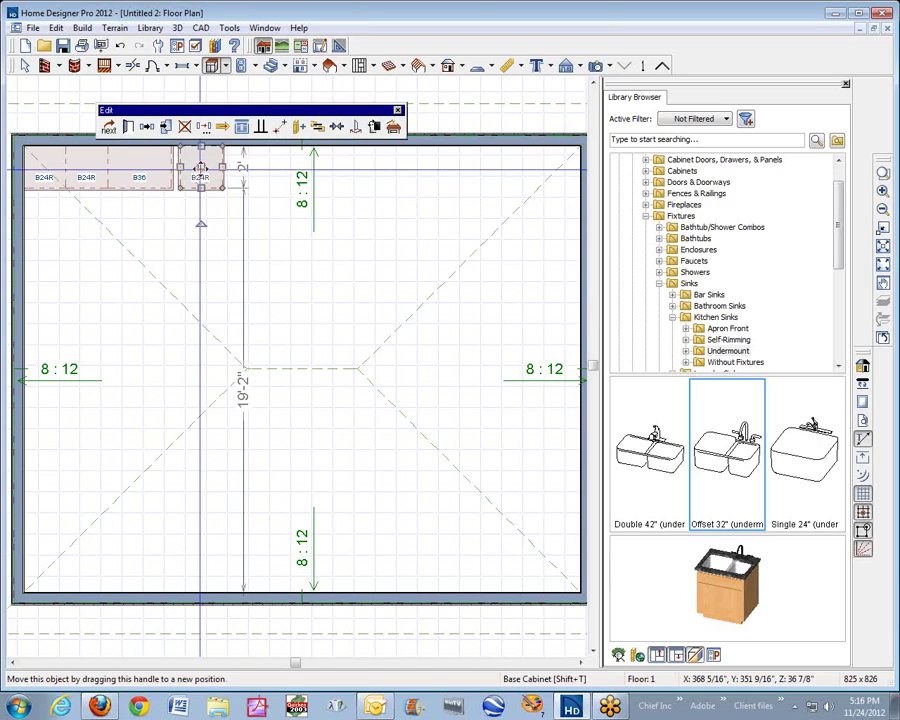
drag(200, 168, 195, 168)
key(space)
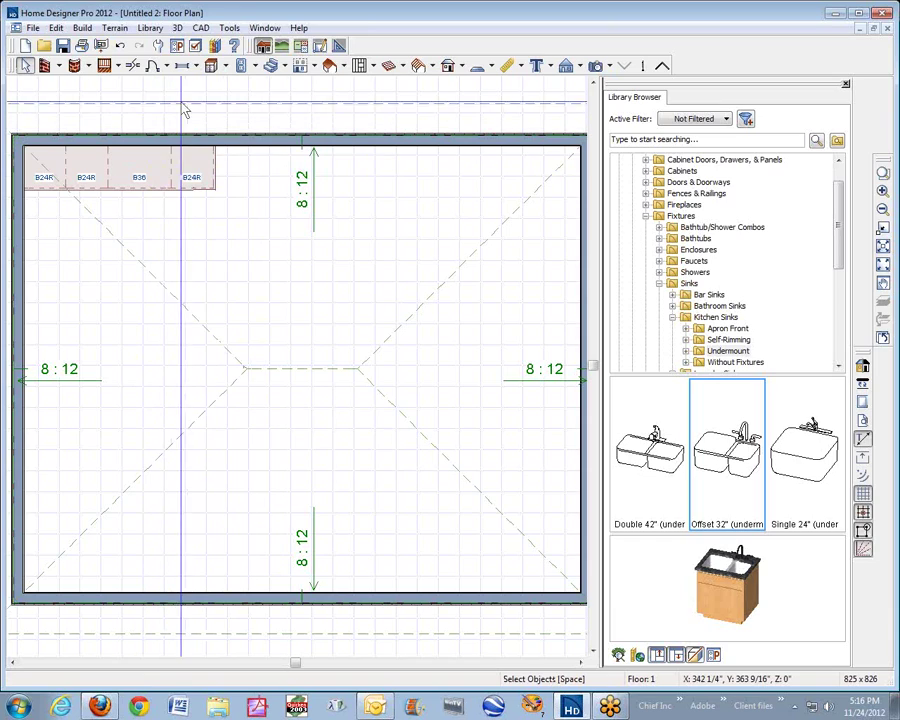
Place an Offset 32" undermount sink from the library into the B36 cabinet
click(727, 452)
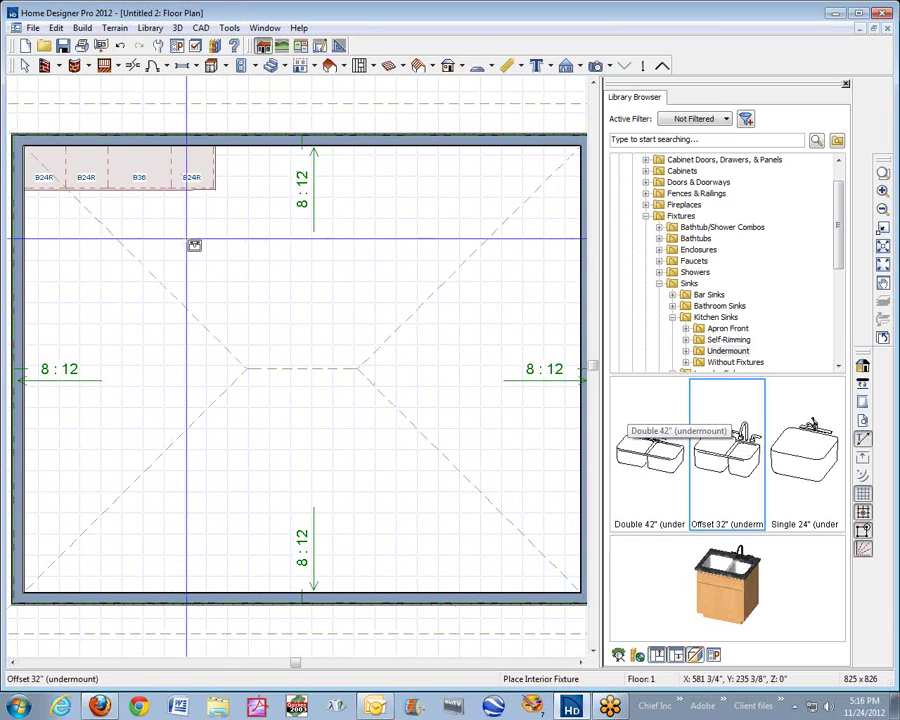
click(134, 168)
key(space)
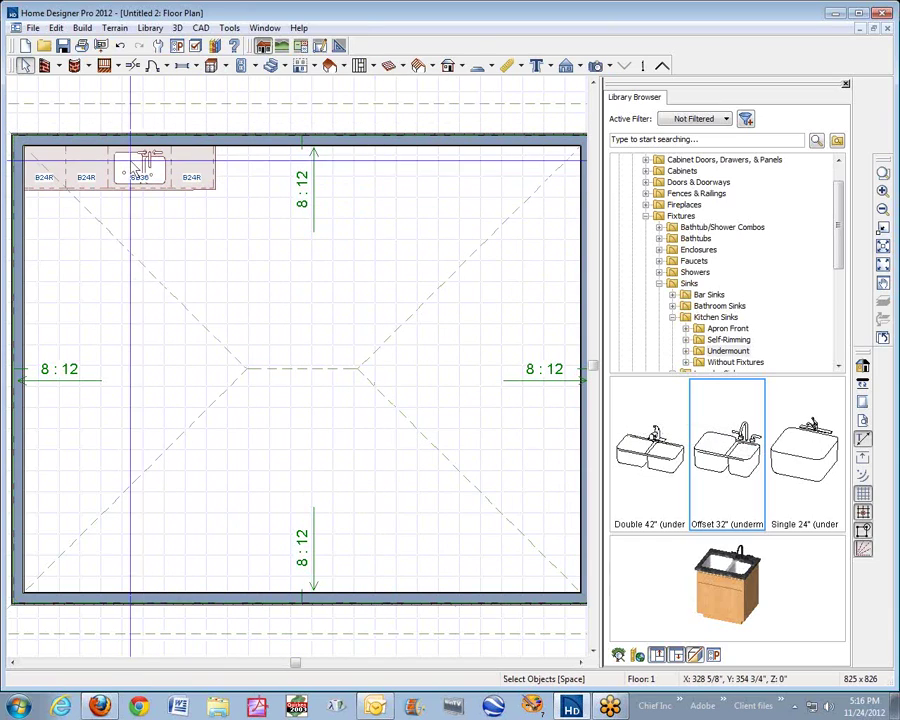
scroll(131, 167, up, 4)
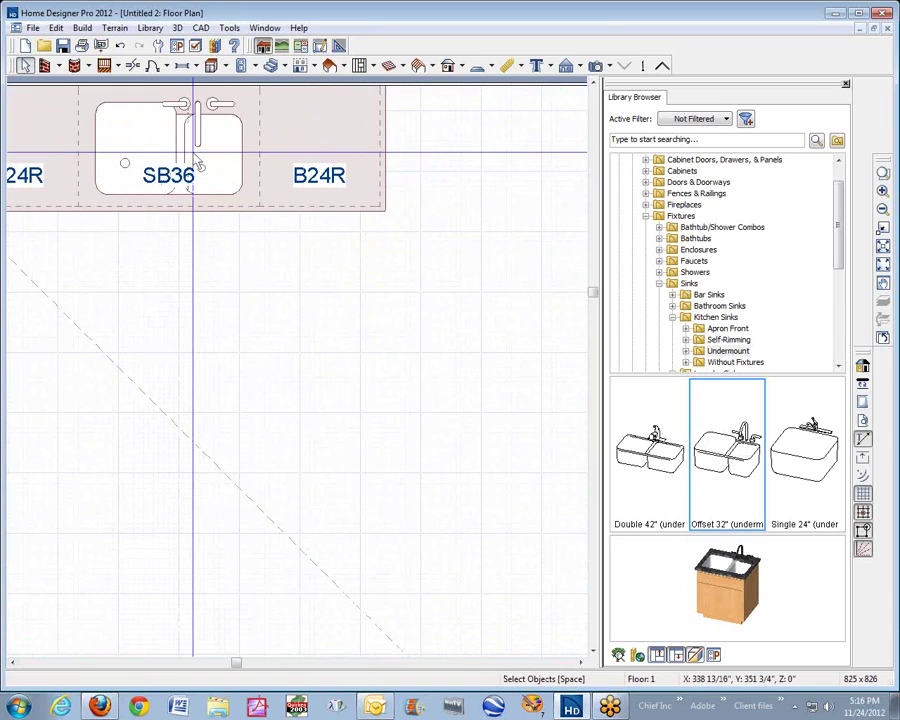
Narrow the sink to 2' wide by pulling in both of its sides
click(197, 165)
drag(183, 108, 193, 278)
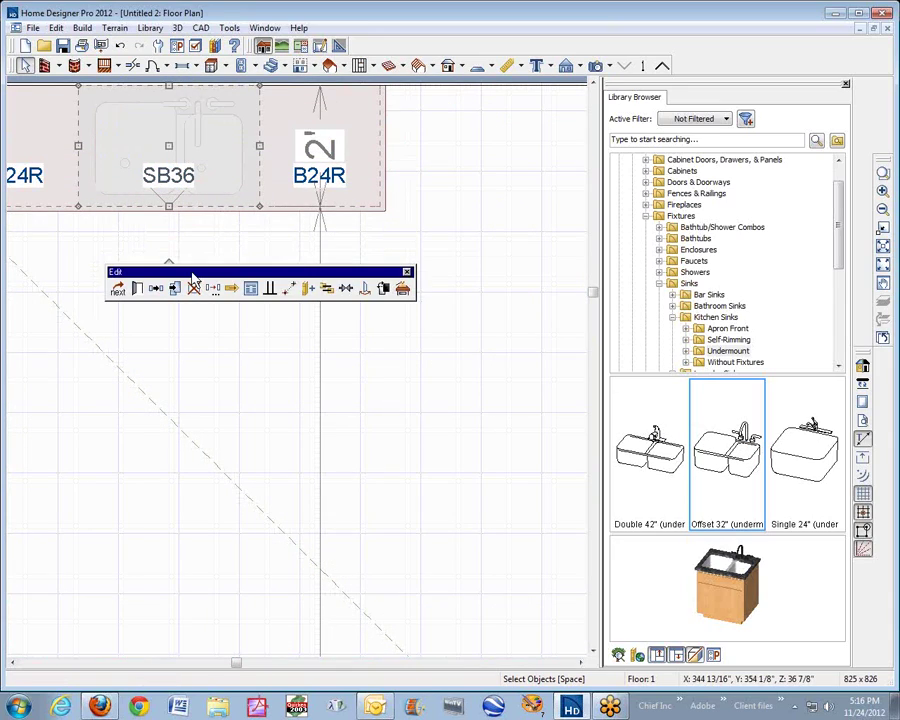
click(117, 290)
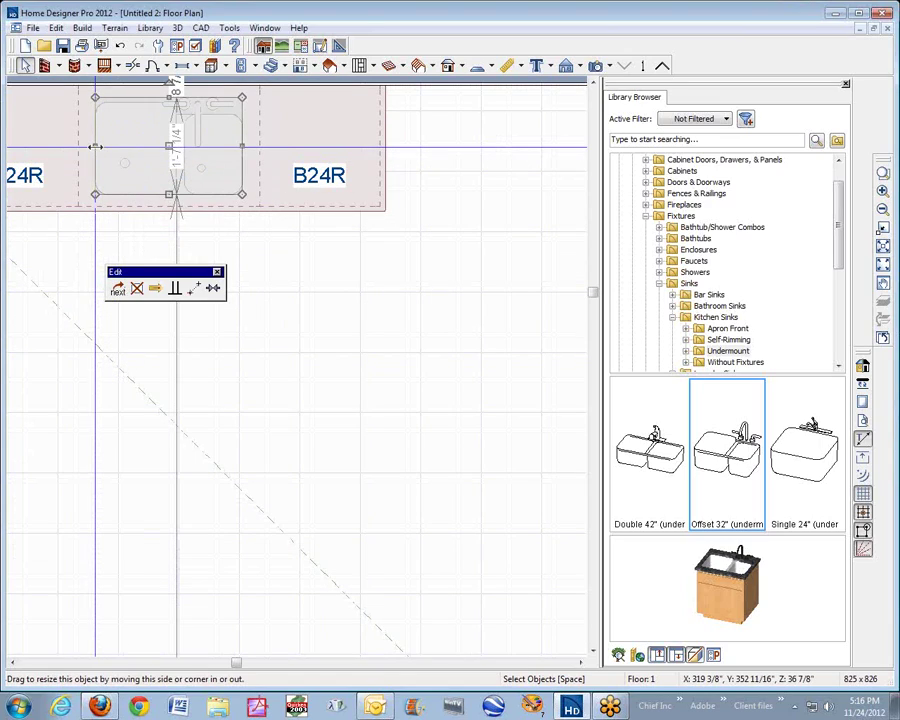
drag(101, 156, 116, 156)
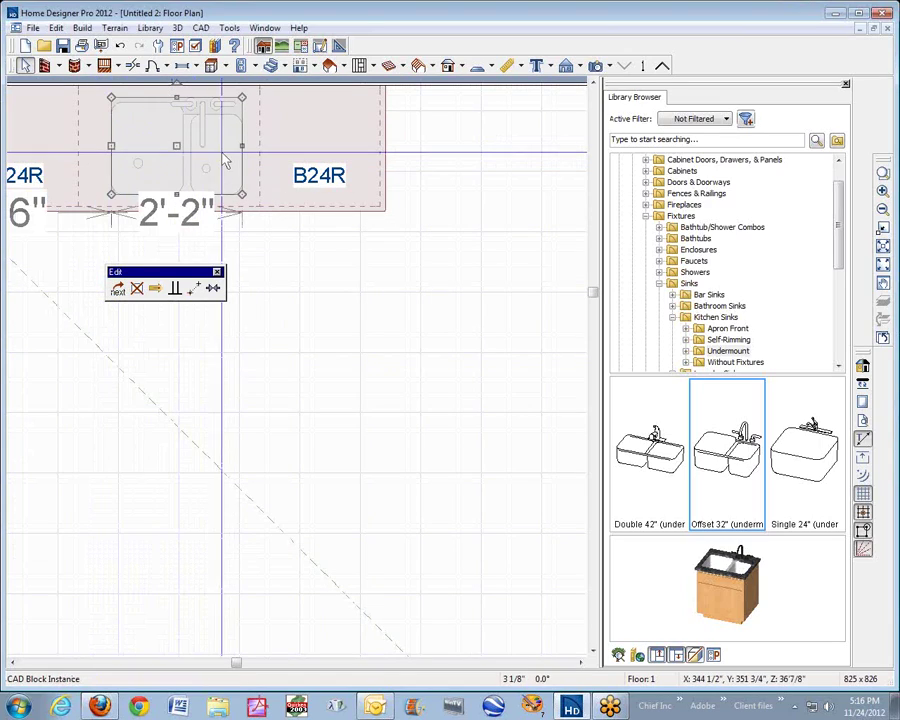
drag(241, 147, 232, 147)
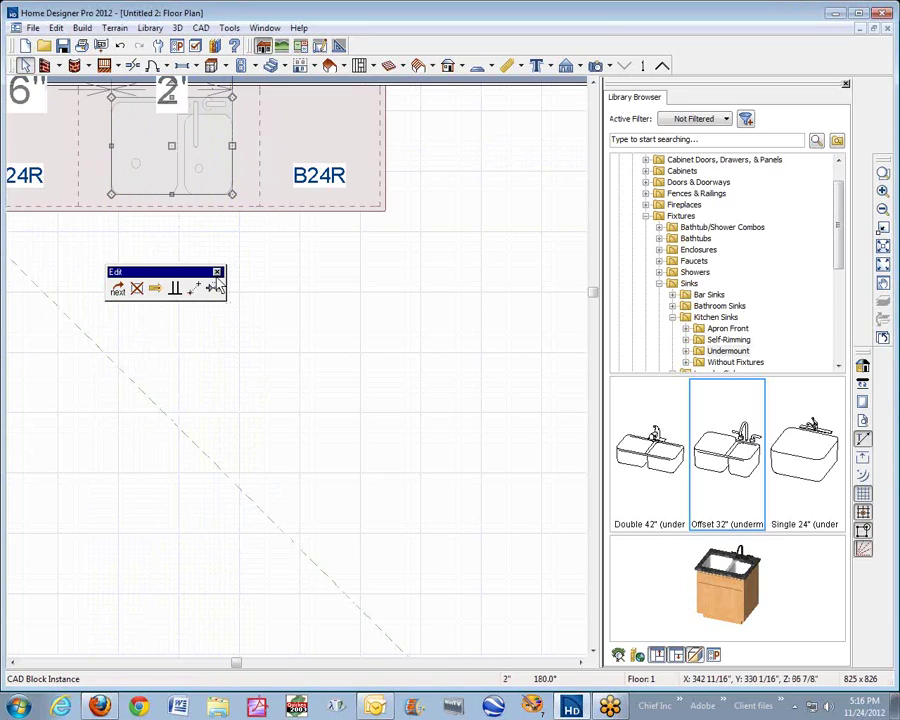
click(178, 212)
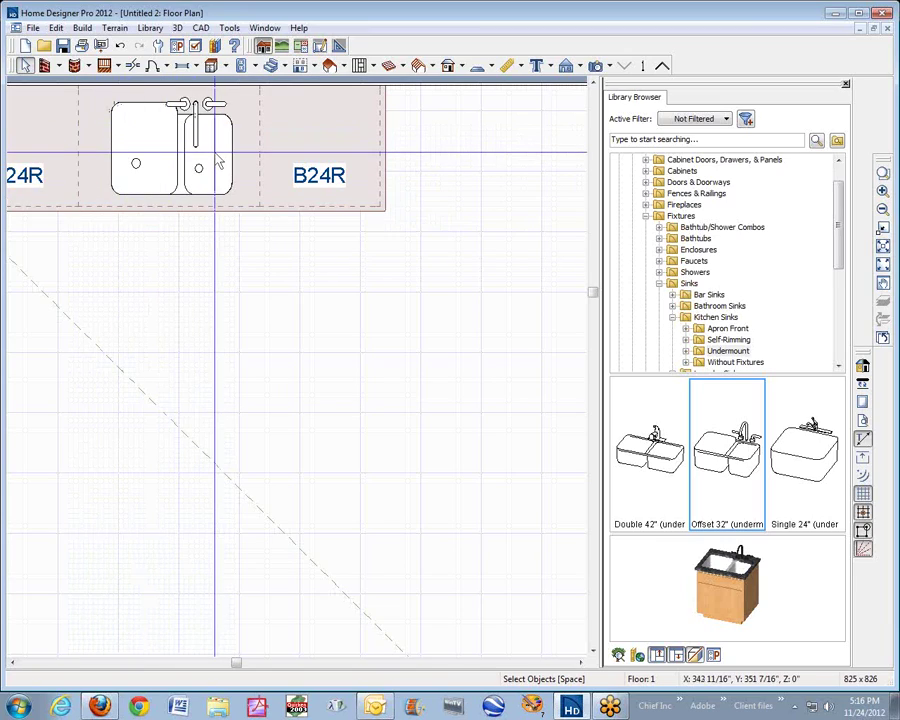
Set the sink base cabinet to 27" deep and 28" wide, making it SB2827
right_click(131, 188)
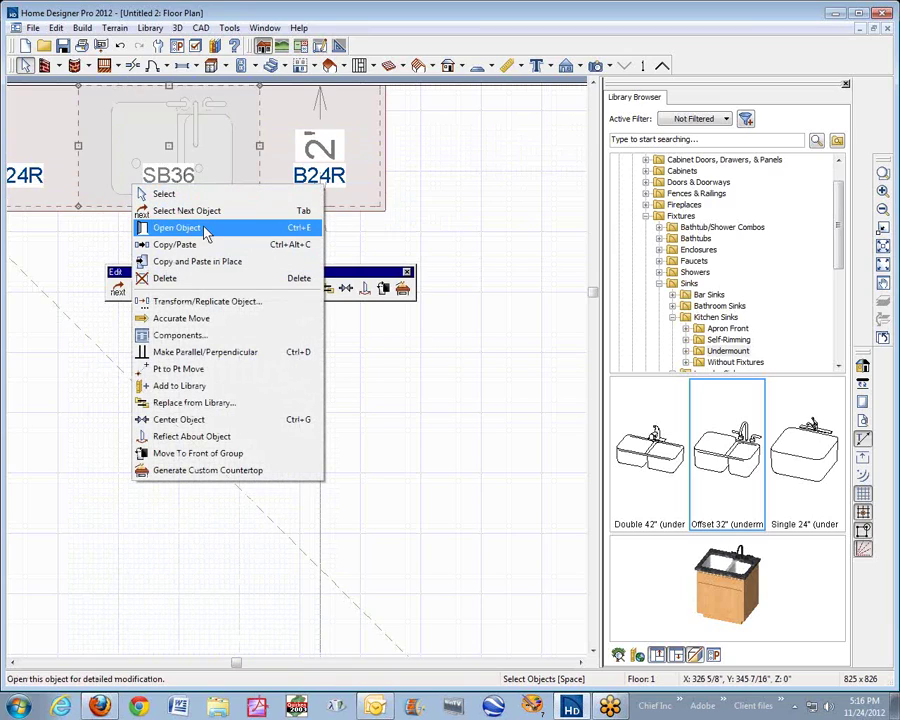
click(205, 229)
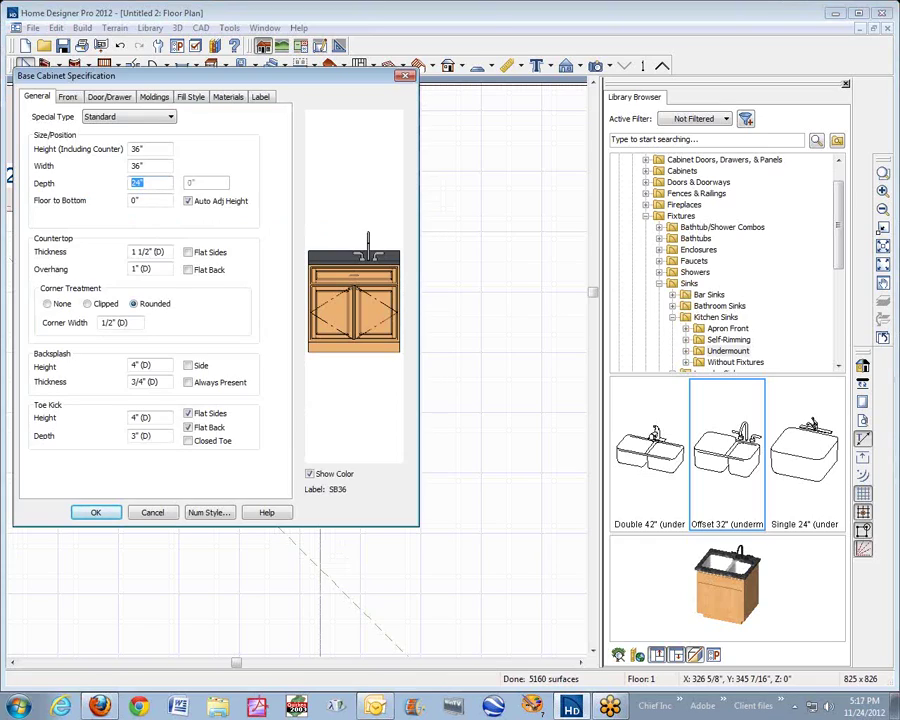
key(Tab)
click(96, 512)
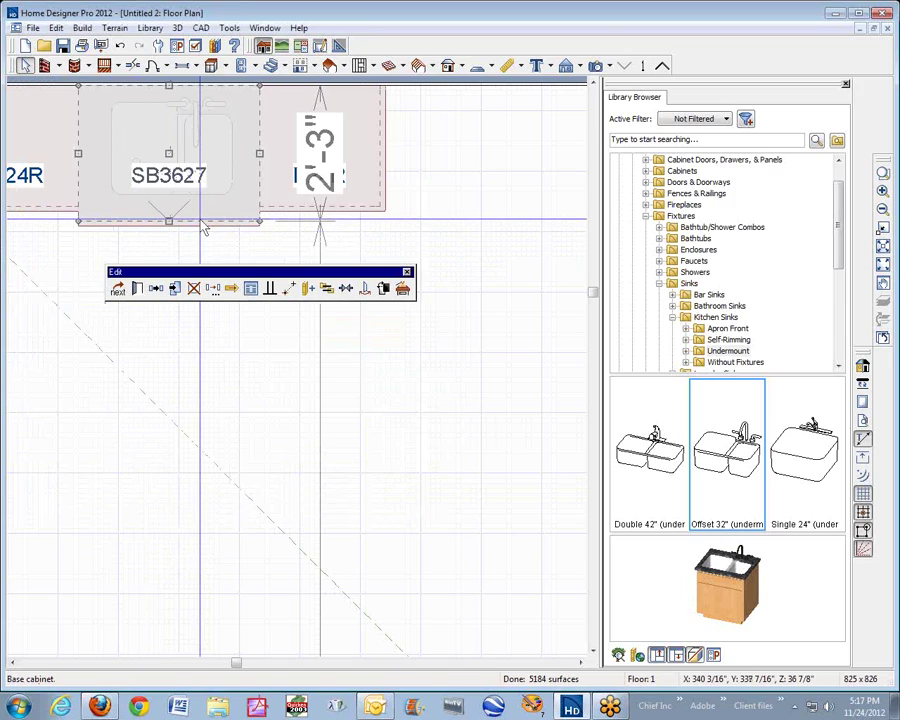
click(142, 289)
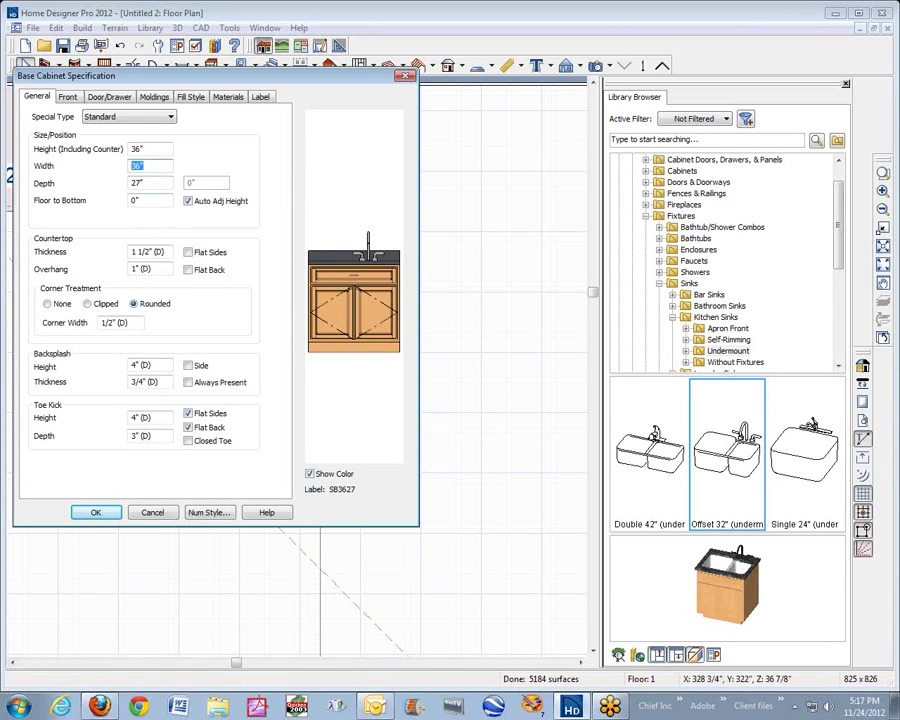
click(94, 511)
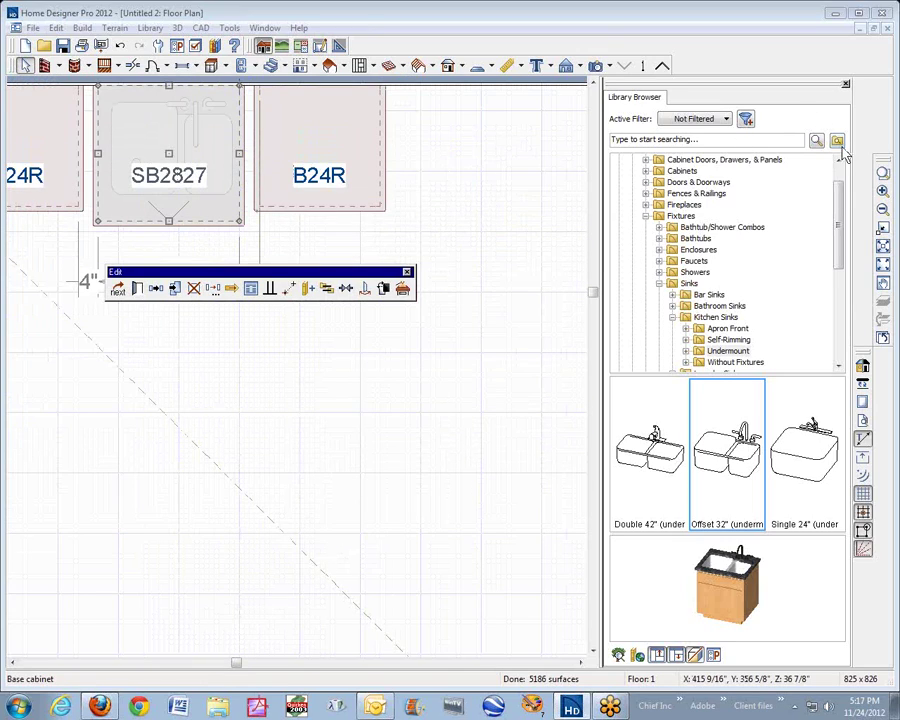
Set the General Cabinet defaults to a 1" minimum cabinet width and 3" resize increment
click(57, 28)
click(60, 301)
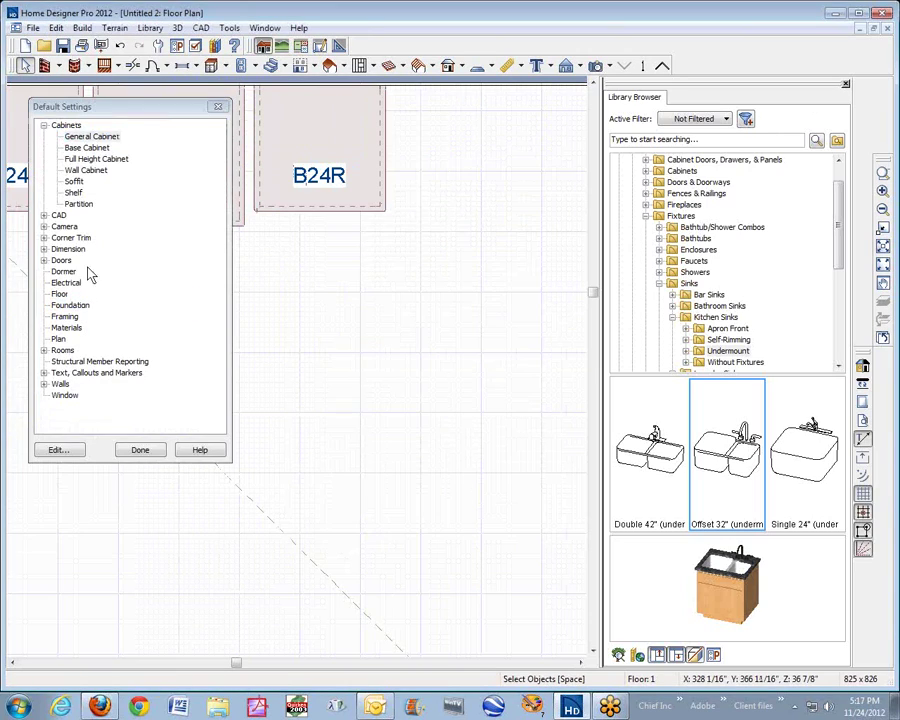
click(90, 137)
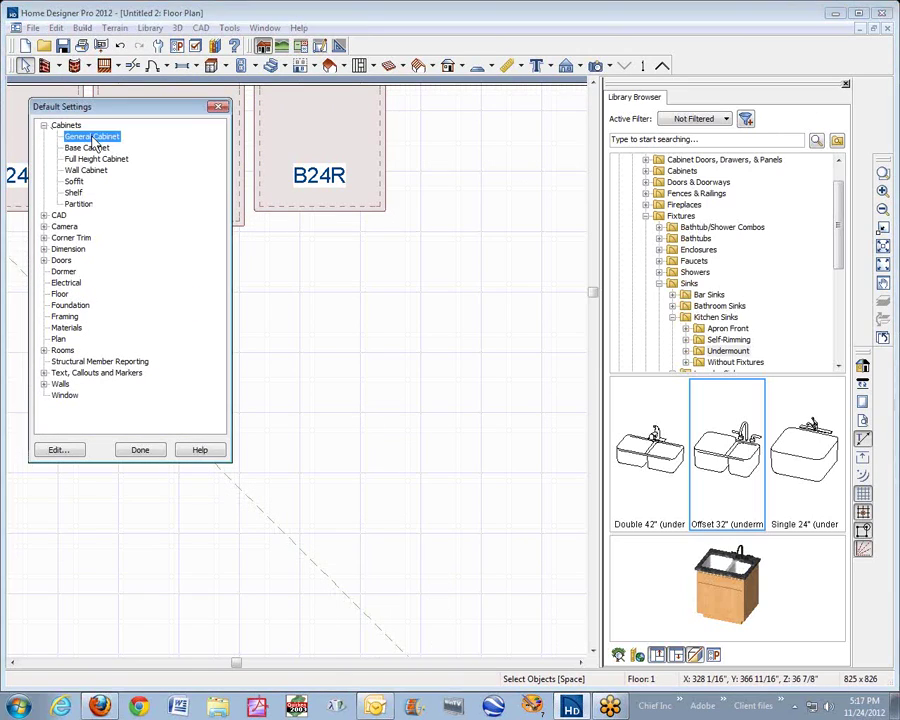
click(83, 454)
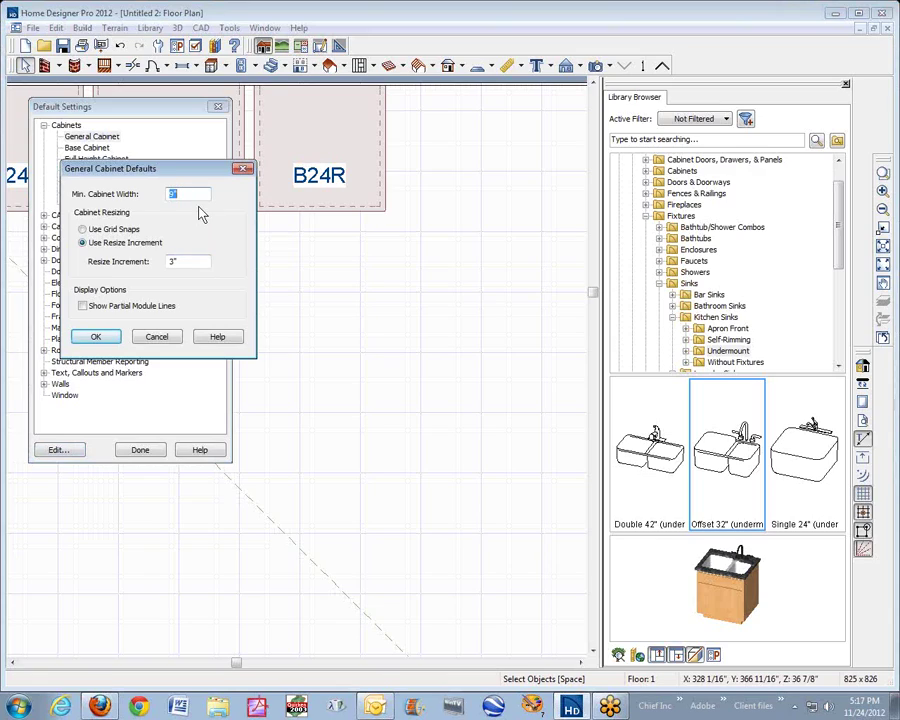
text(1)
double_click(184, 266)
text(3)
click(96, 336)
click(142, 450)
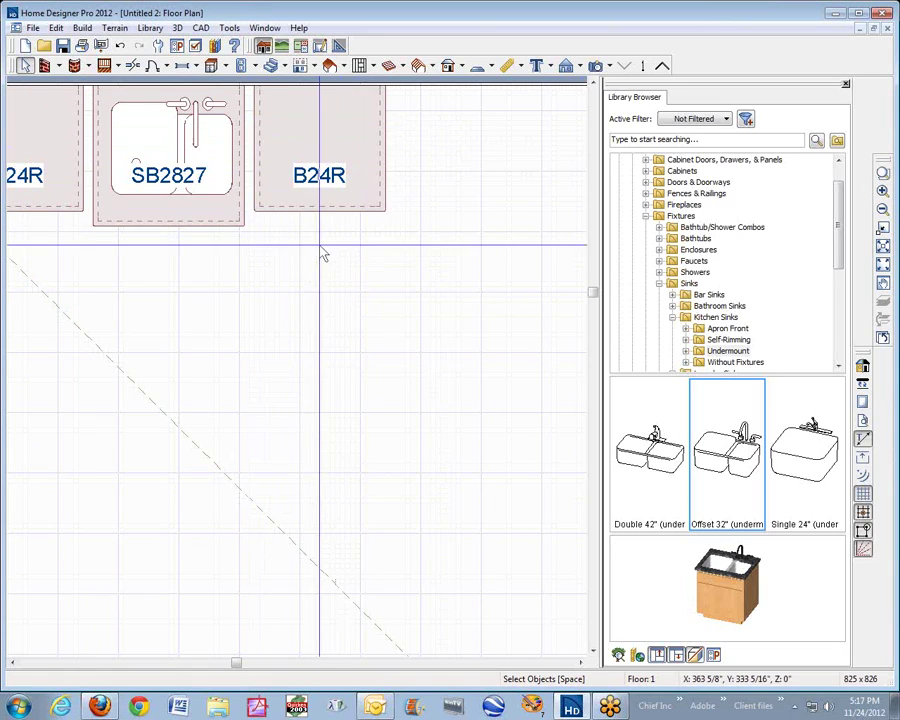
Place a 4" B4R base cabinet on each side of the sink base and select both
click(882, 172)
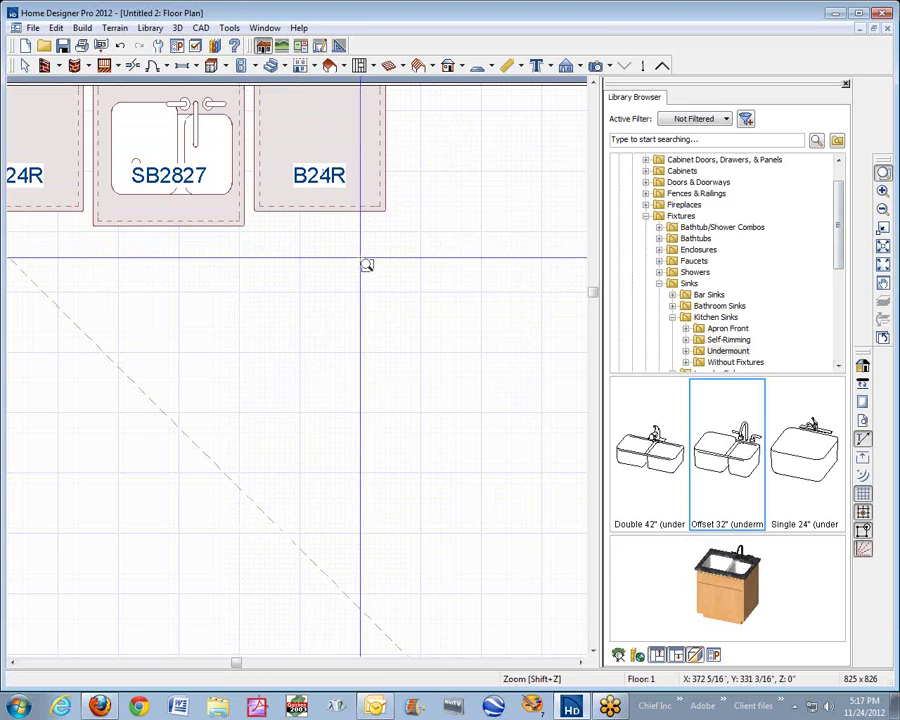
drag(367, 262, 8, 58)
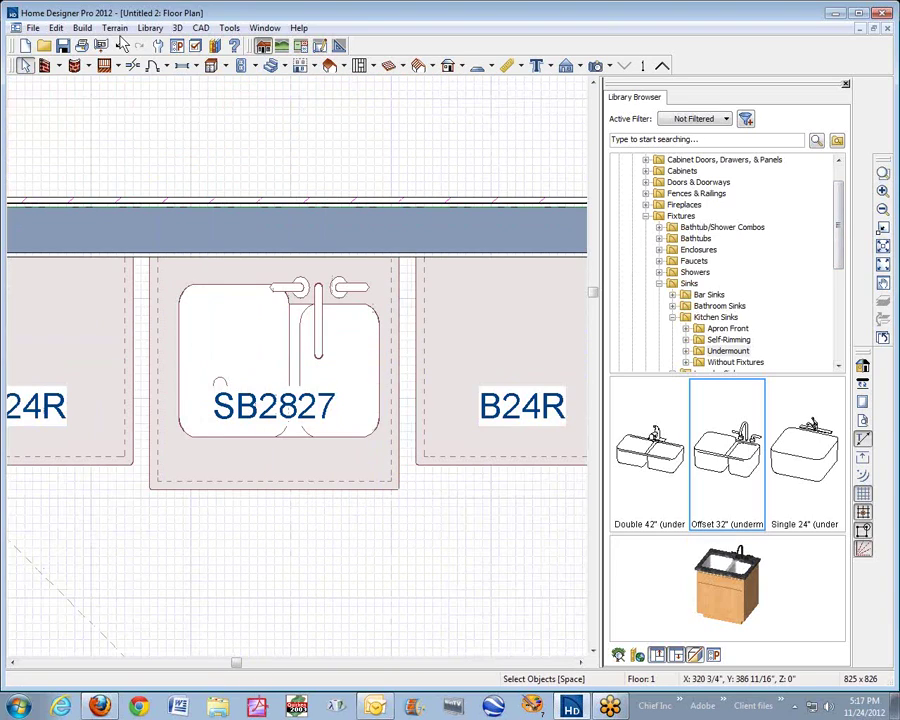
click(212, 64)
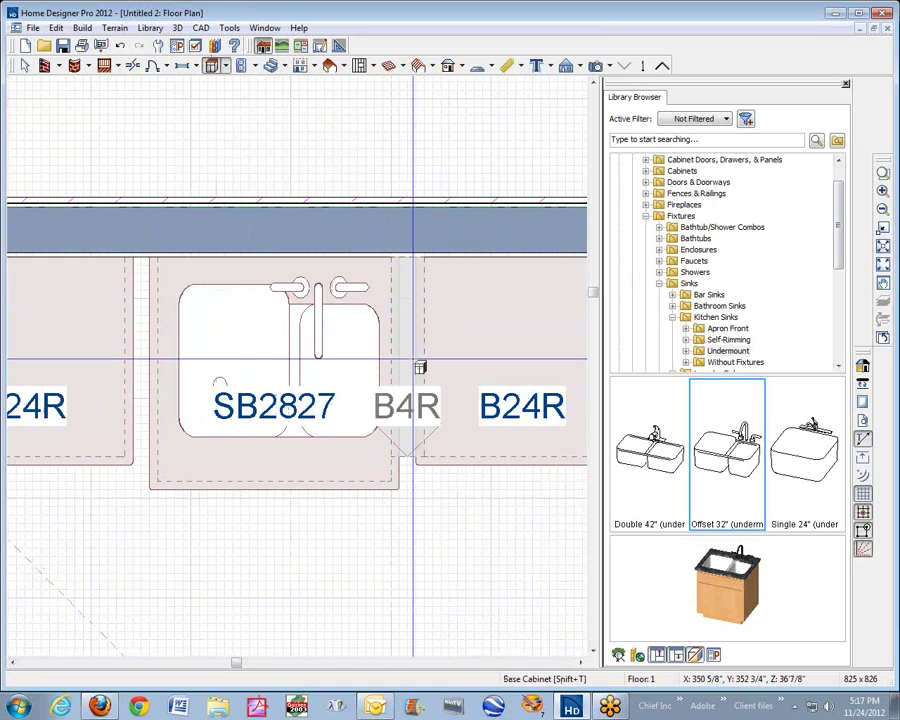
click(420, 368)
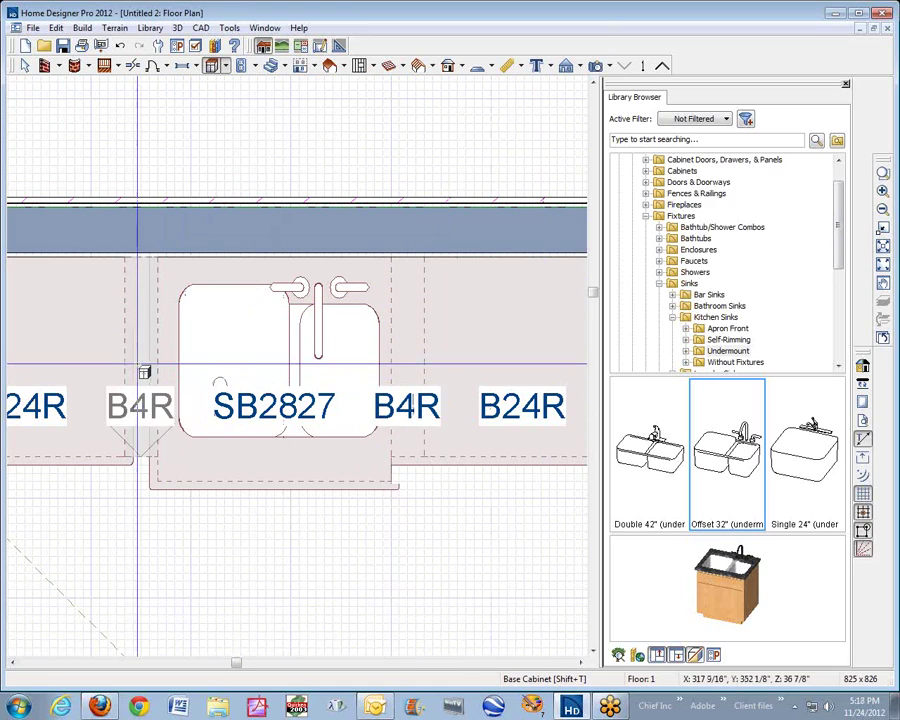
click(156, 381)
key(space)
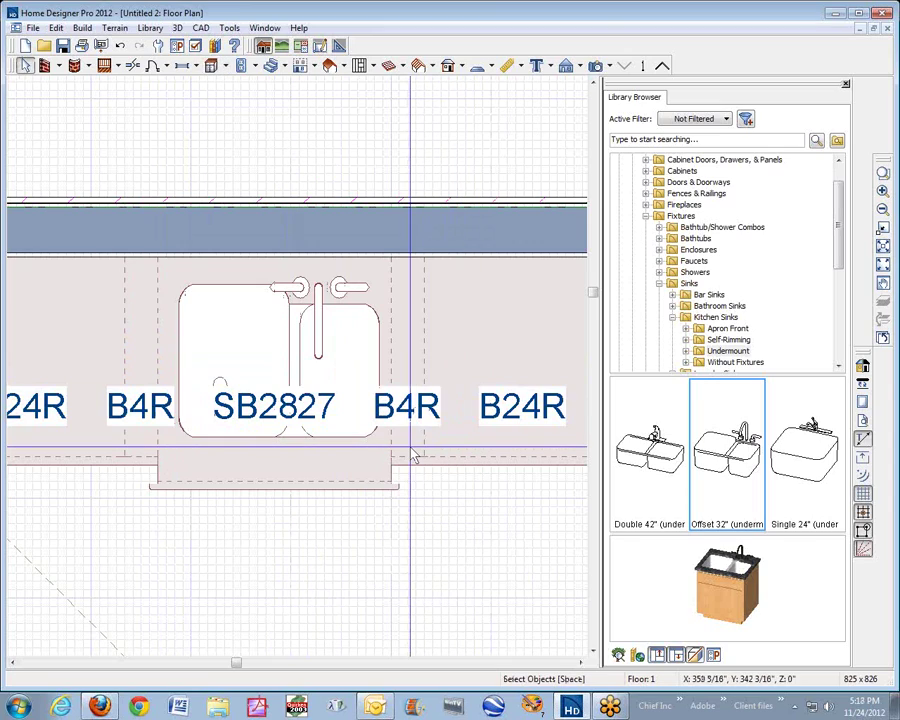
click(409, 455)
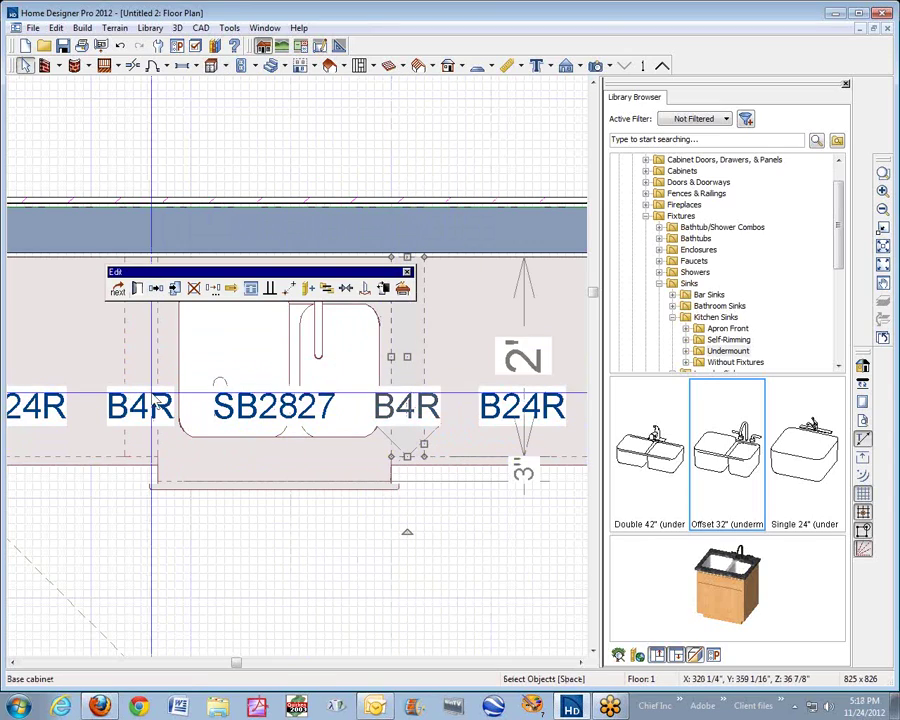
shift+click(152, 440)
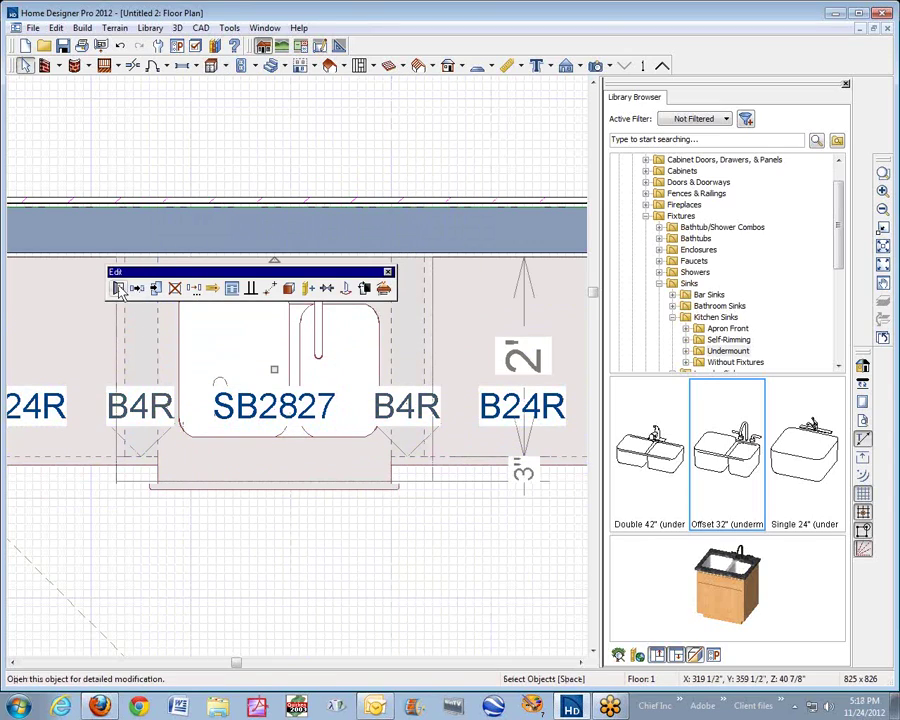
Remove the door, opening and drawer from both 4" cabinets and set their depth to 27"
click(174, 288)
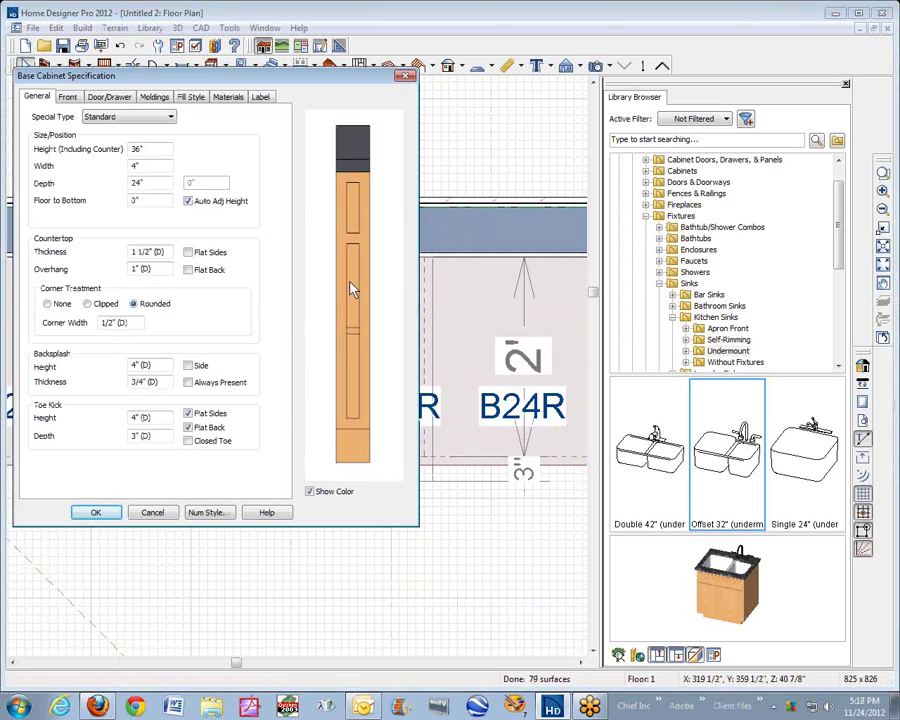
key(ctrl+Tab)
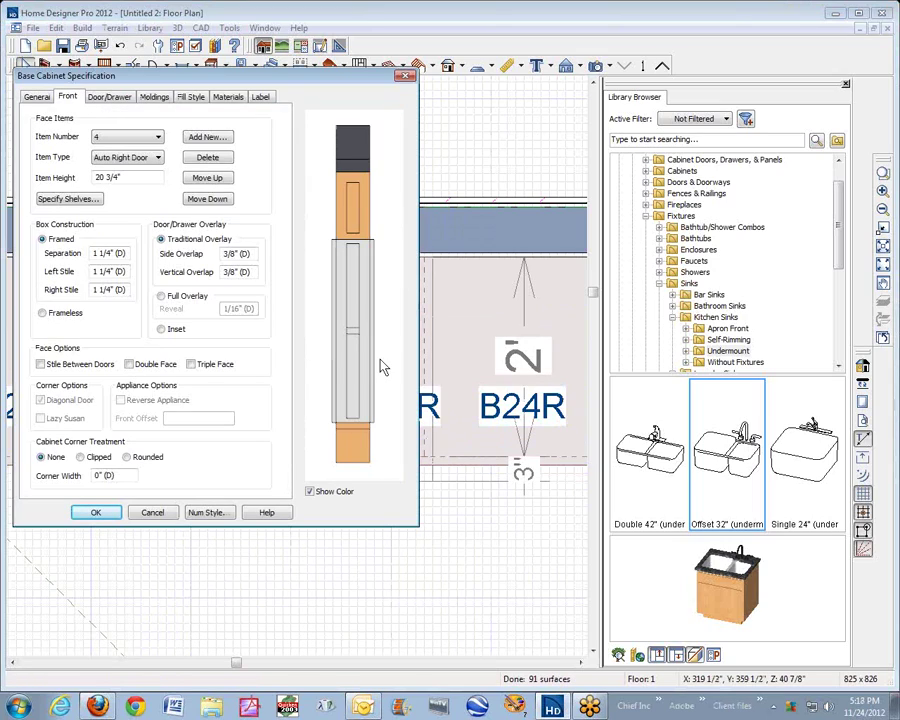
click(208, 157)
click(208, 160)
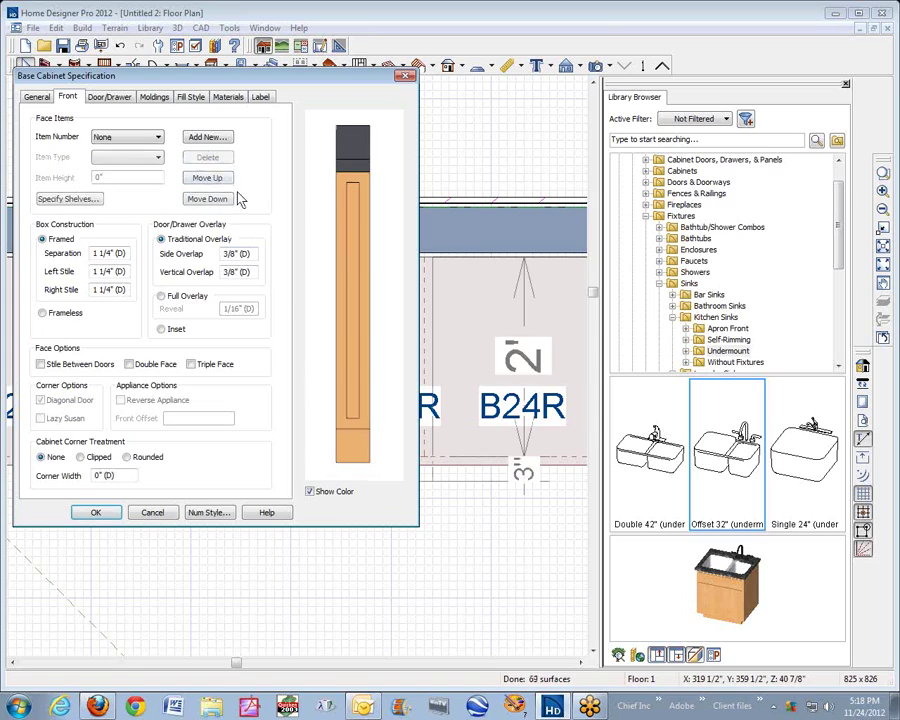
click(348, 260)
click(208, 158)
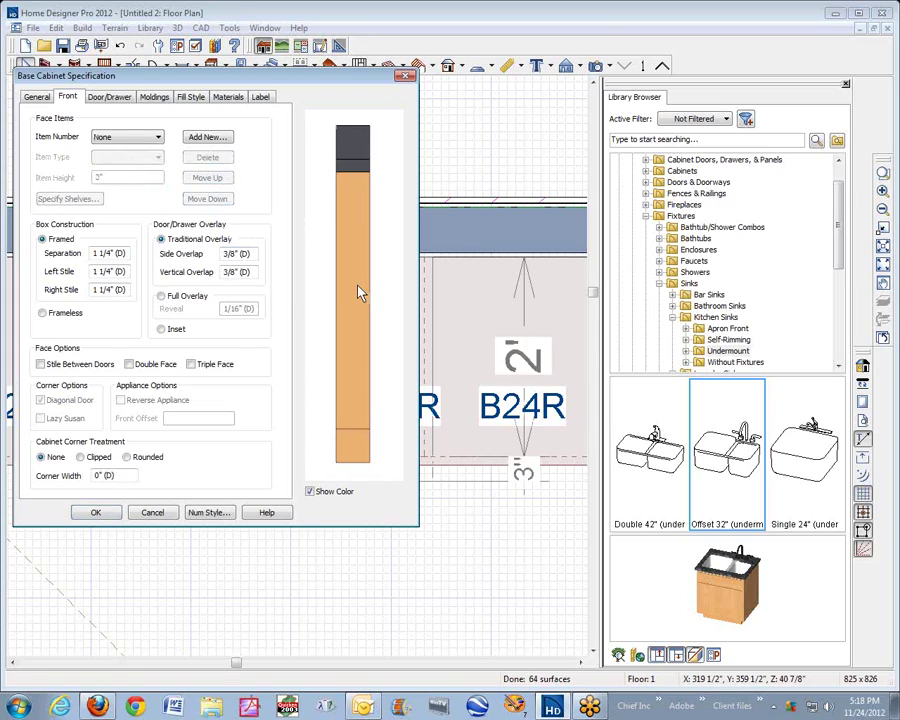
click(358, 291)
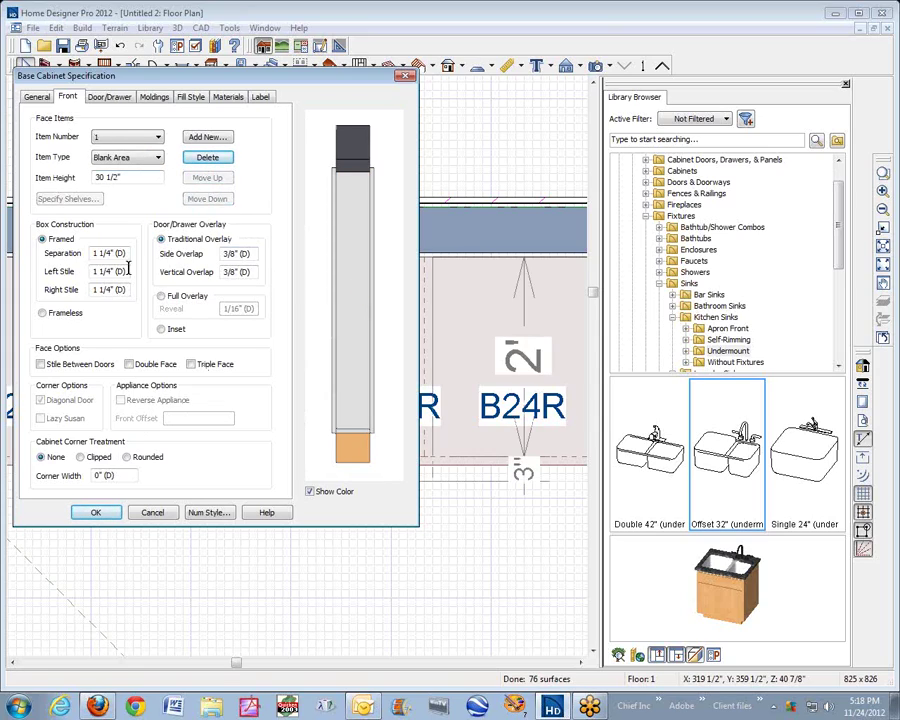
click(40, 97)
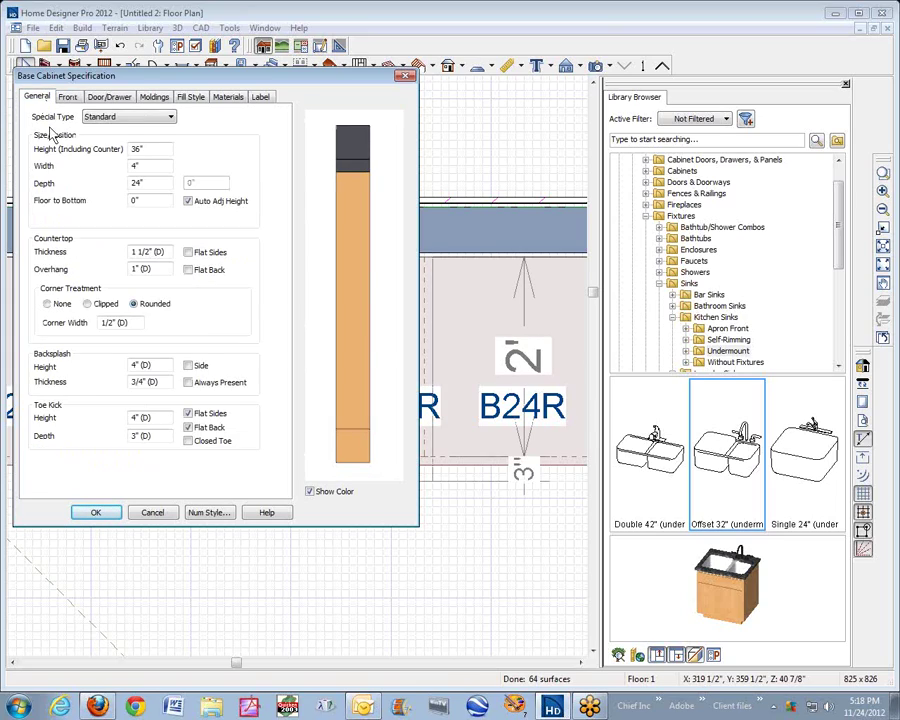
double_click(150, 184)
text(27)
click(96, 513)
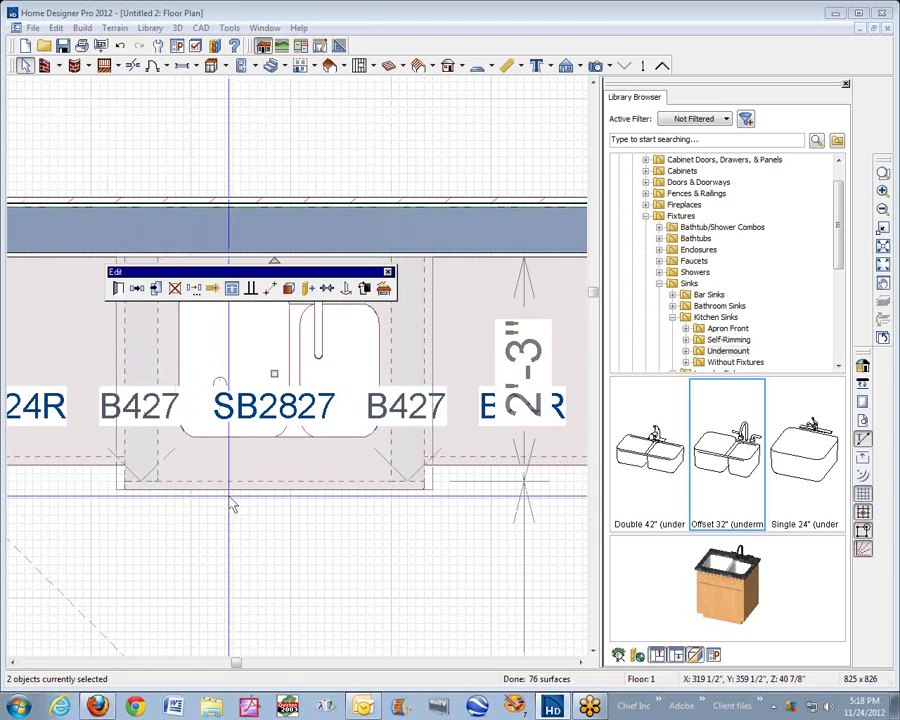
Make the right 4" filler an Angled Front cabinet with a 24" right-side depth
right_click(421, 450)
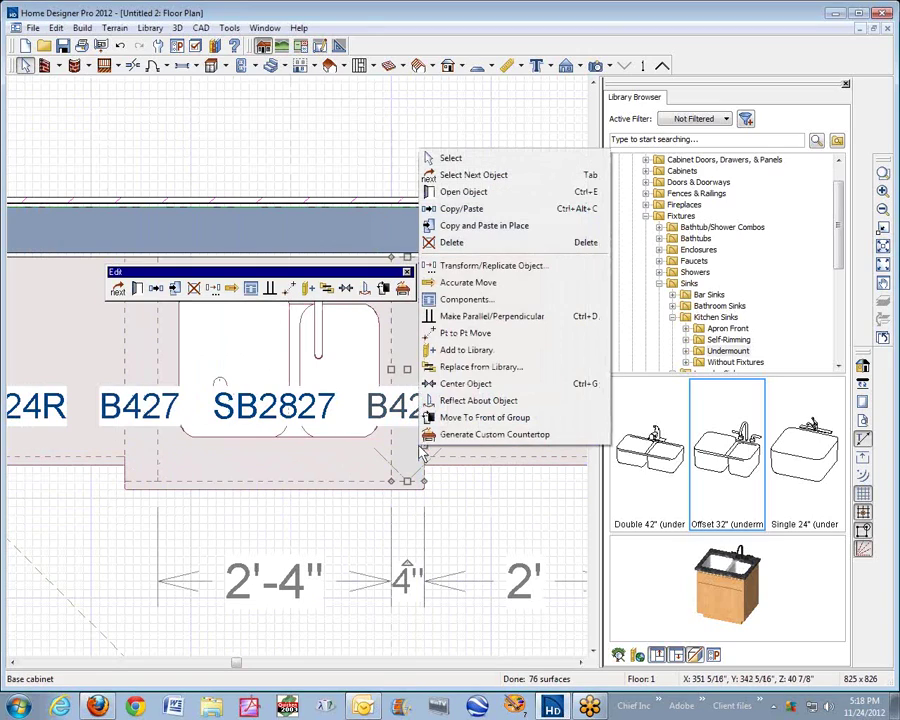
click(430, 191)
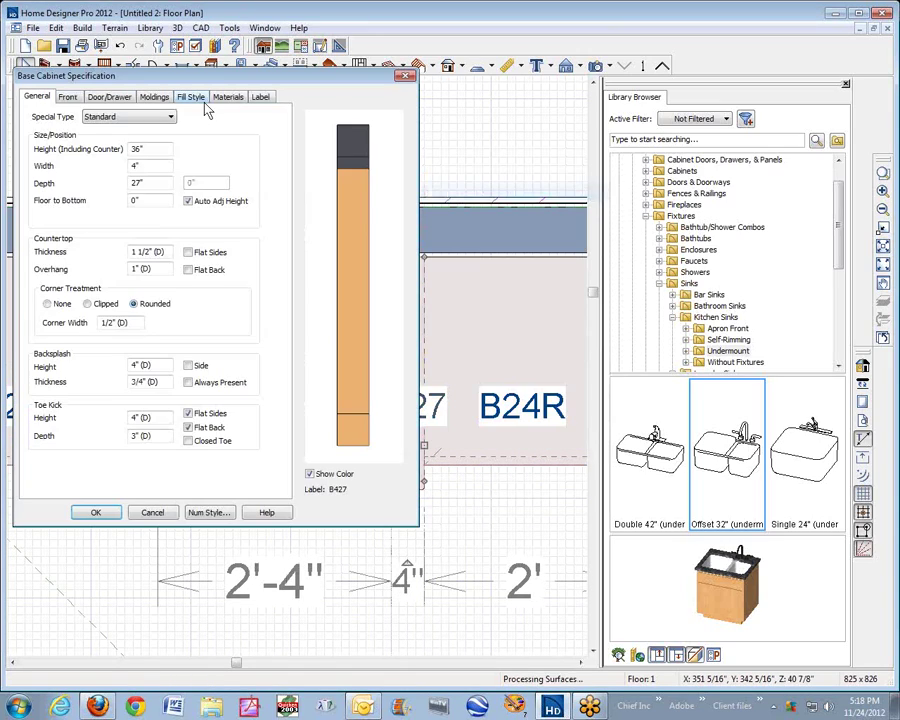
click(139, 118)
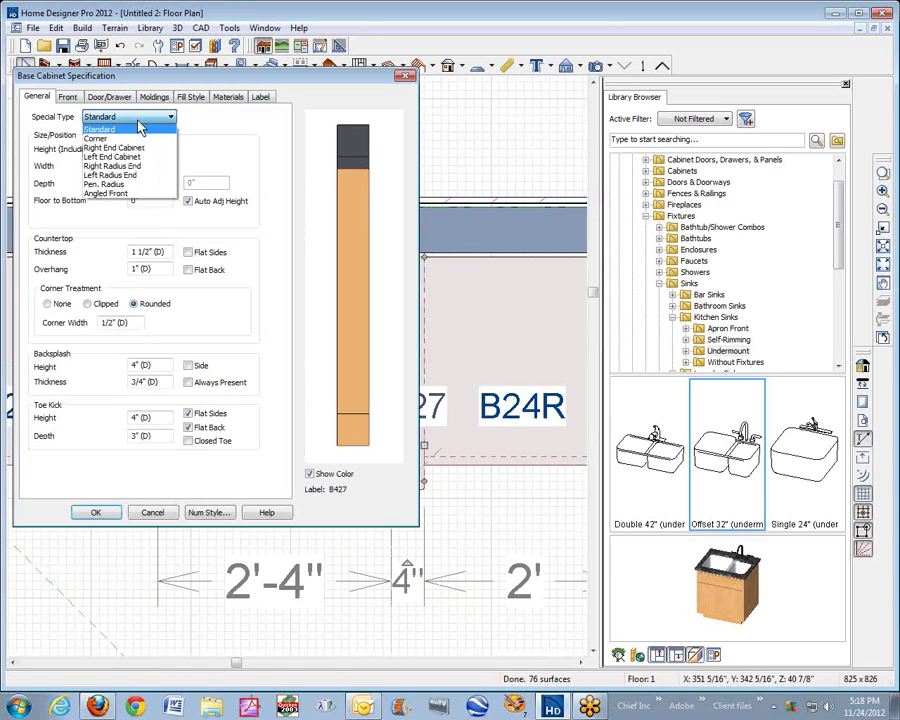
click(115, 193)
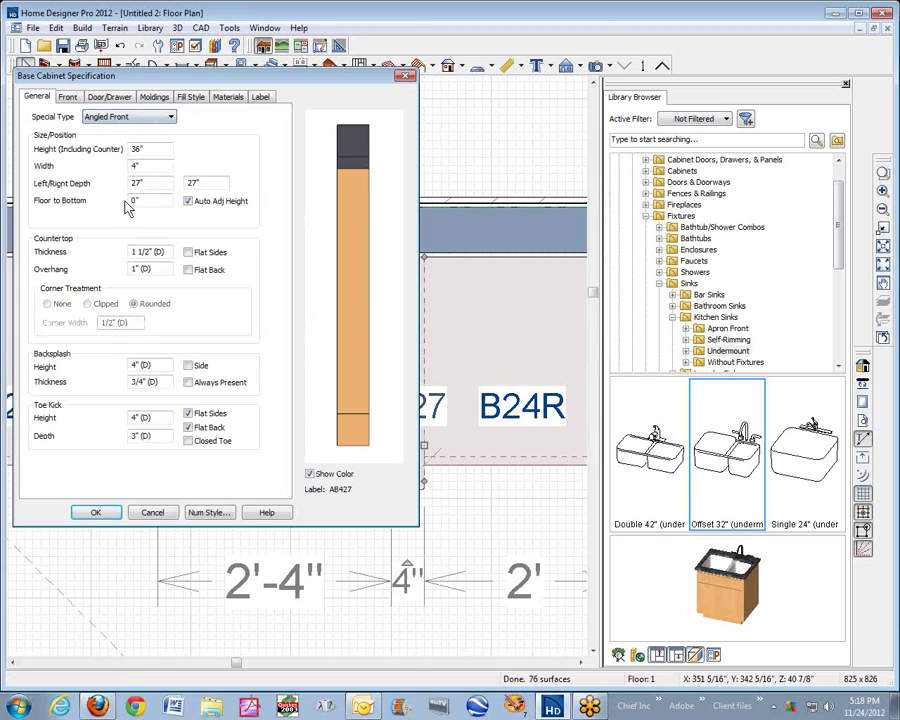
double_click(208, 182)
text(24)
click(95, 511)
click(157, 515)
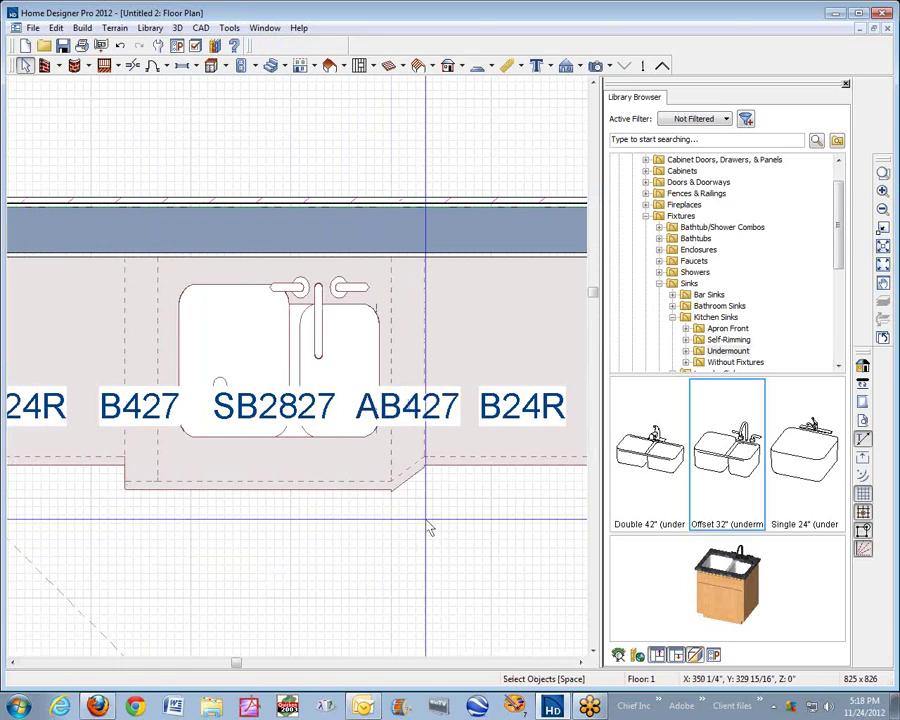
Set the left filler's special type to Angled Front and enter its outer-side depth
right_click(155, 481)
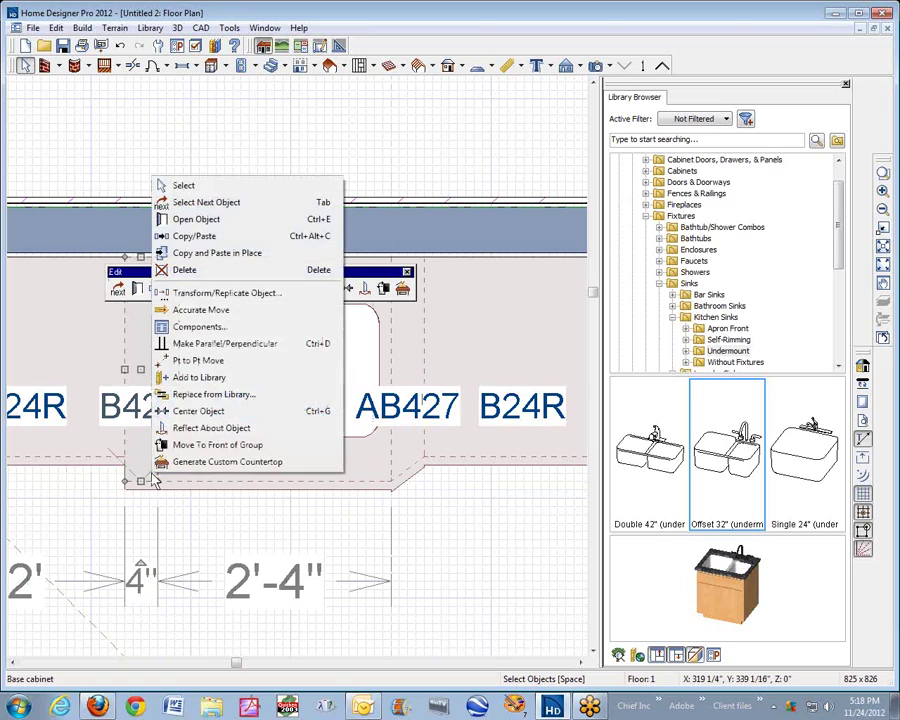
click(219, 222)
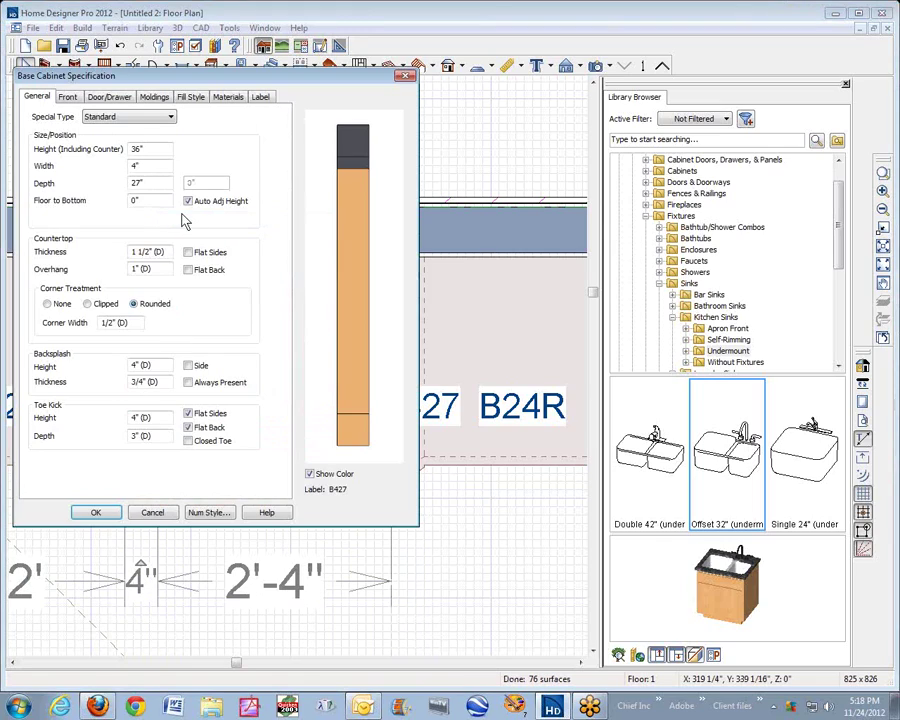
click(104, 117)
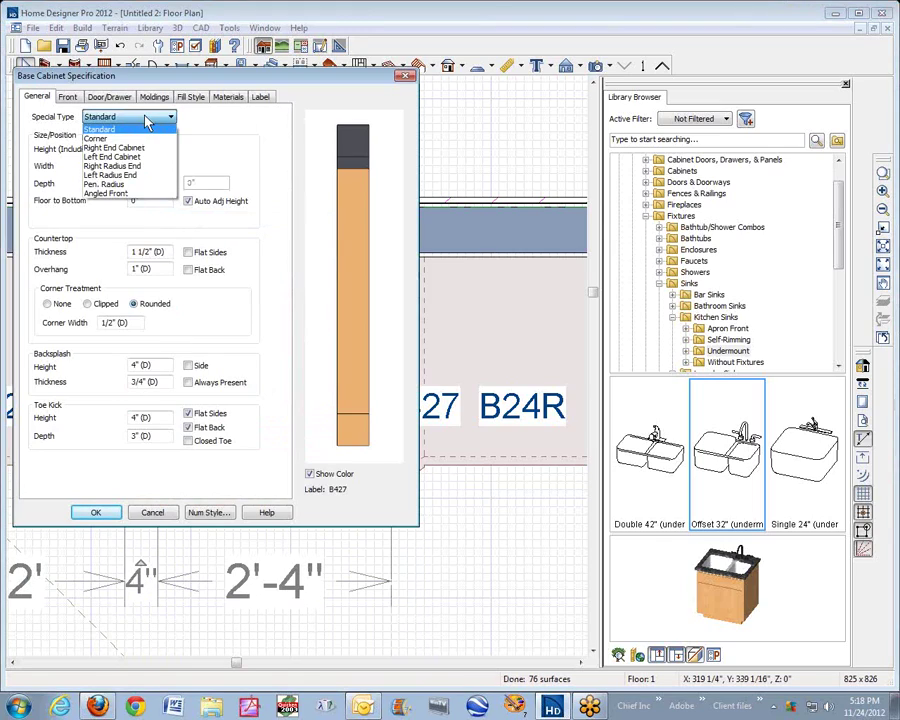
click(101, 194)
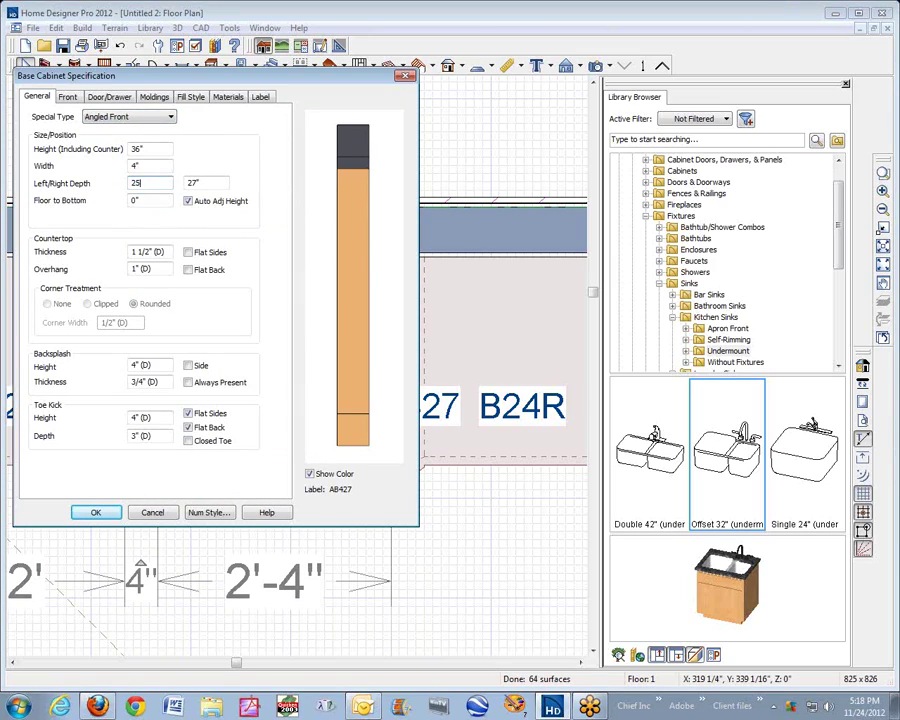
text(25")
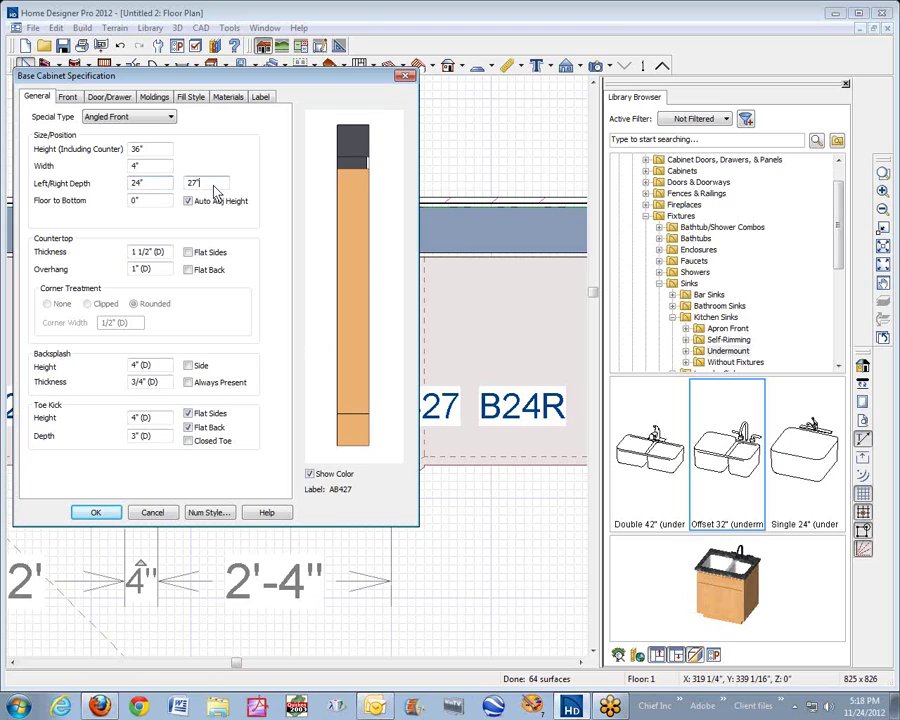
Confirm the left filler's angled-front settings so both fillers read AB427
click(100, 514)
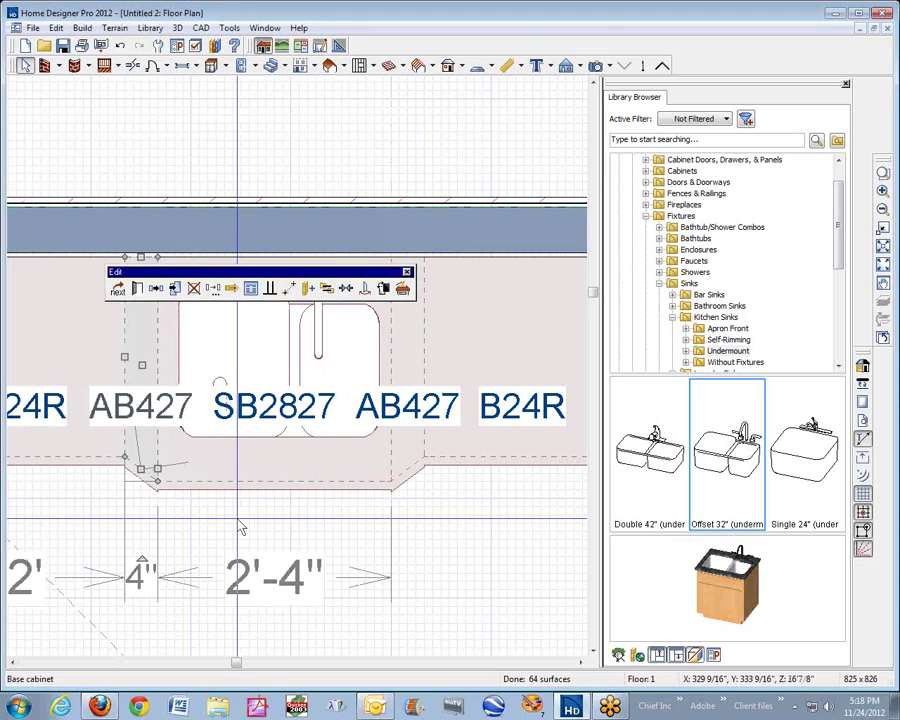
click(229, 545)
scroll(229, 545, up, 3)
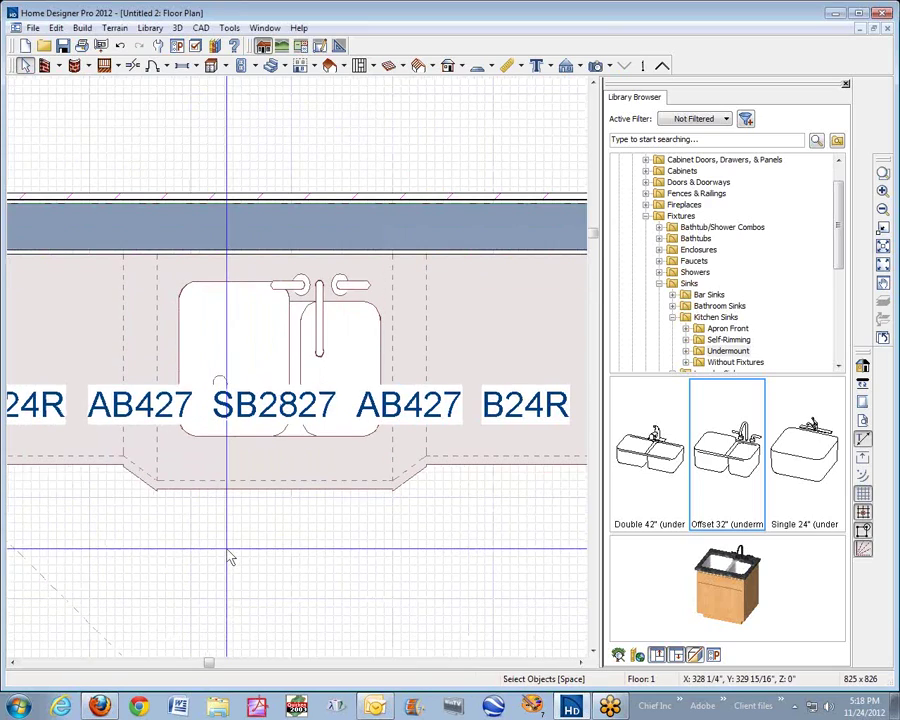
scroll(398, 472, down, 2)
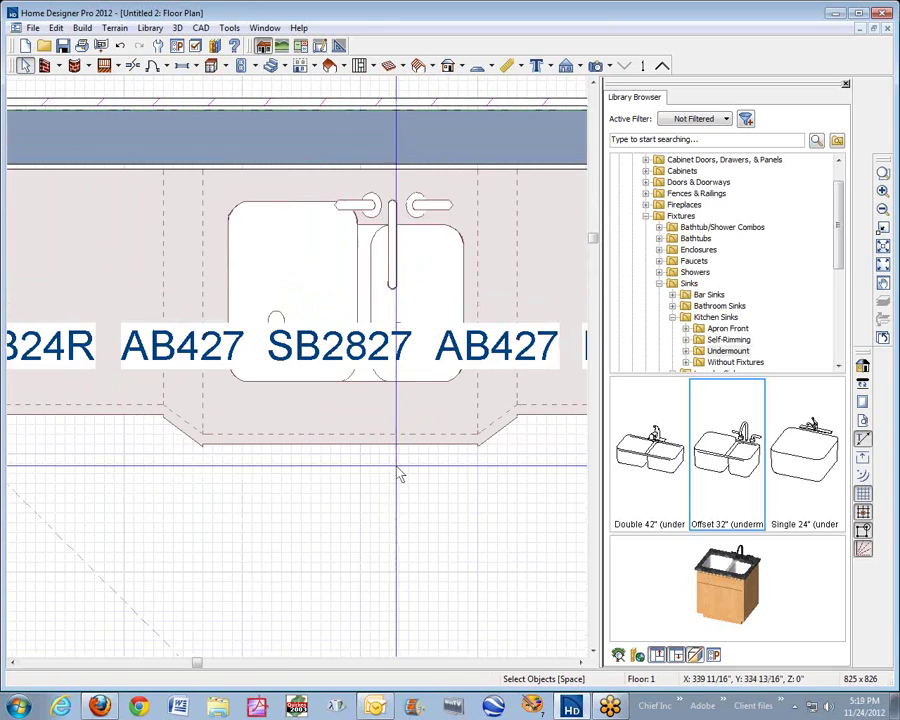
Set the SB2827 sink base's countertop overhang to 1 1/4"
right_click(381, 430)
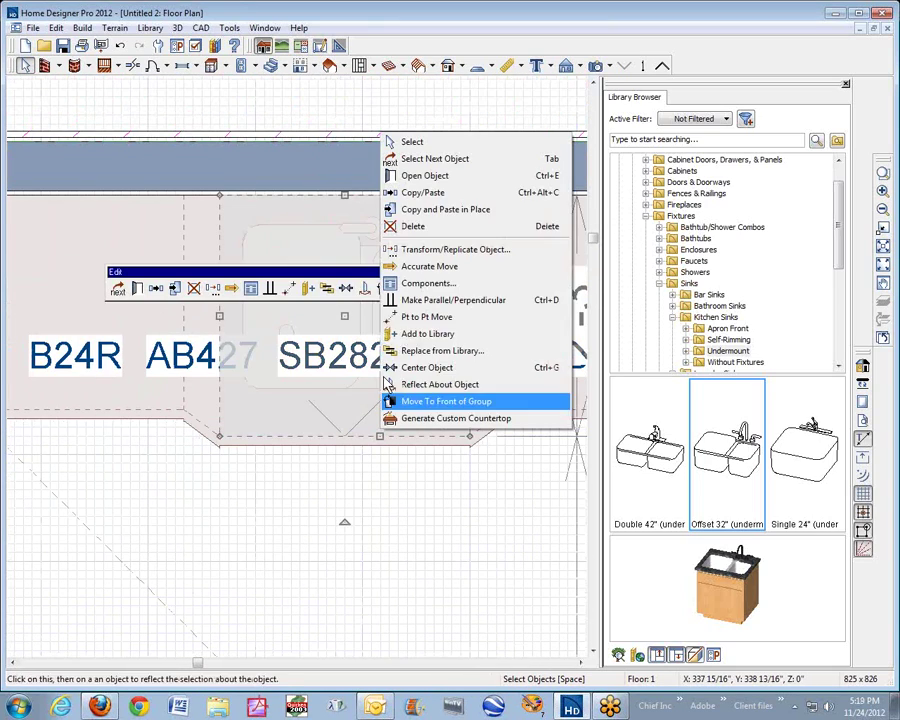
click(413, 175)
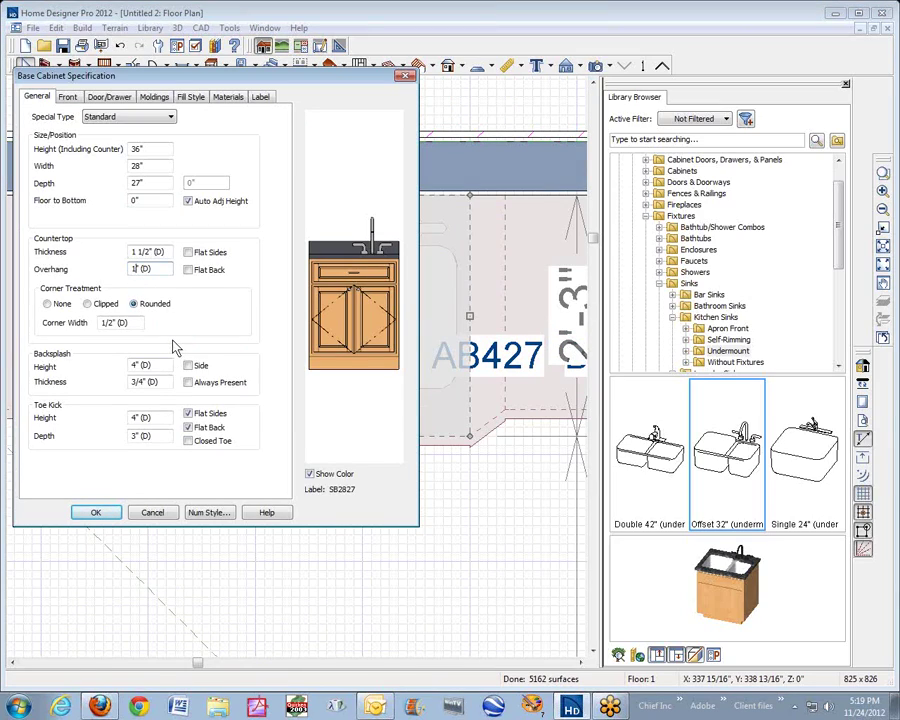
text(.25)
click(88, 513)
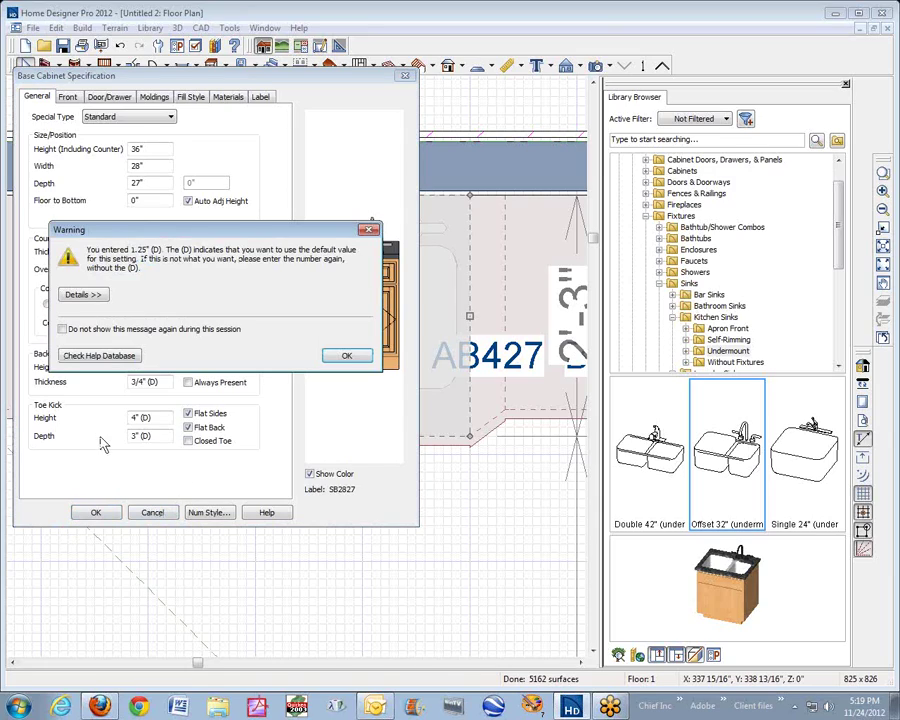
click(344, 355)
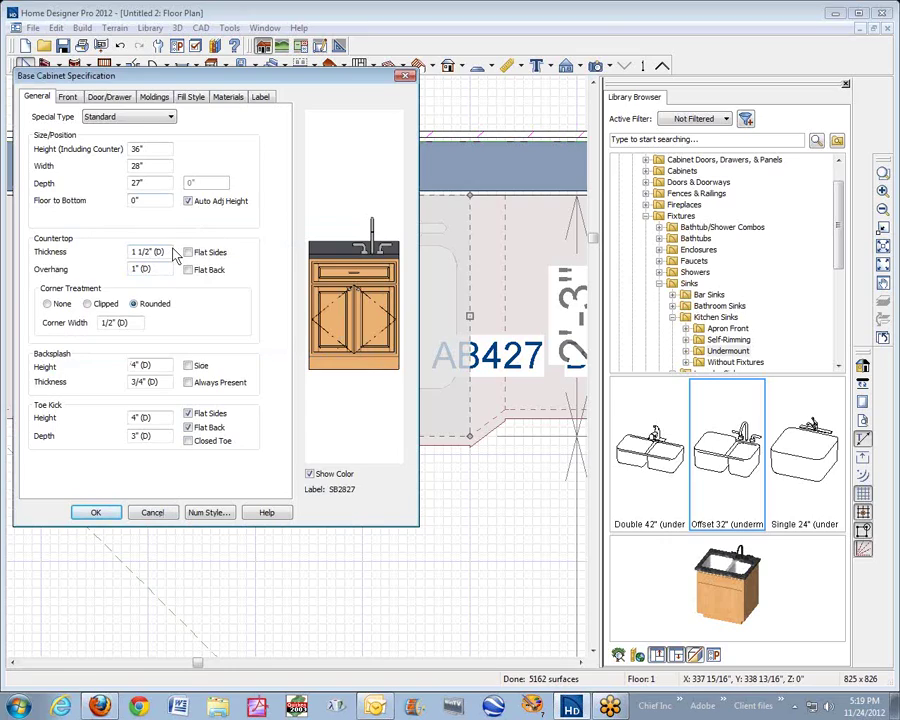
drag(163, 269, 30, 270)
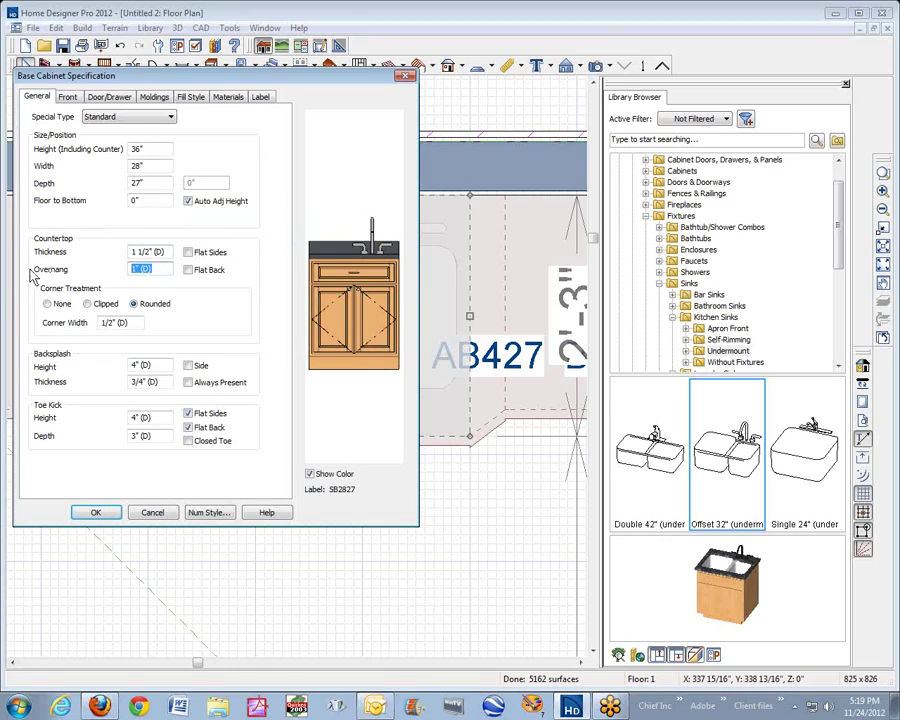
text(1)
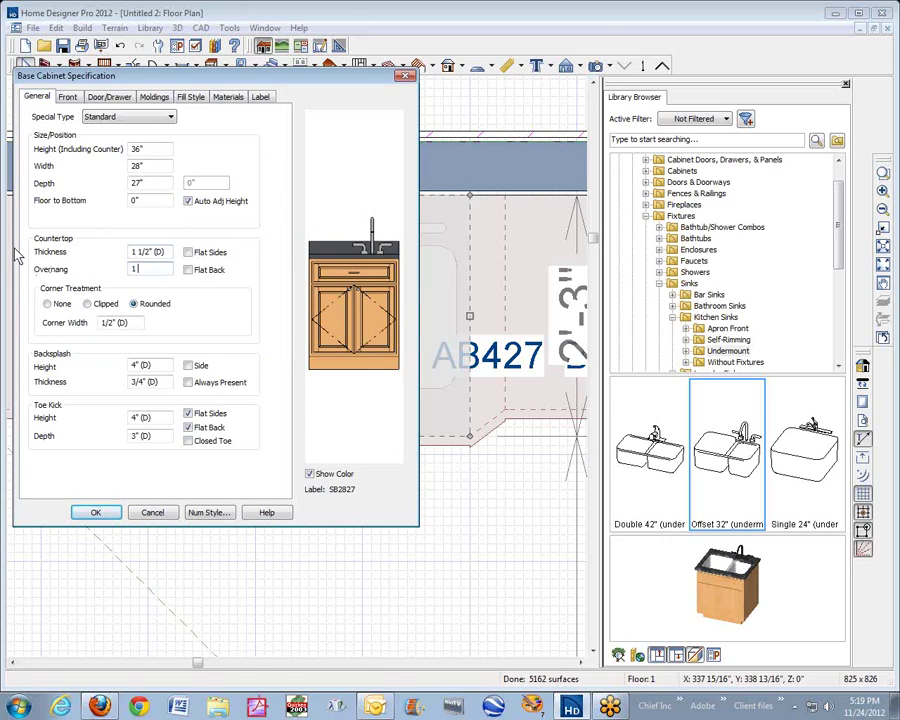
text( 1/4)
click(96, 512)
key(Escape)
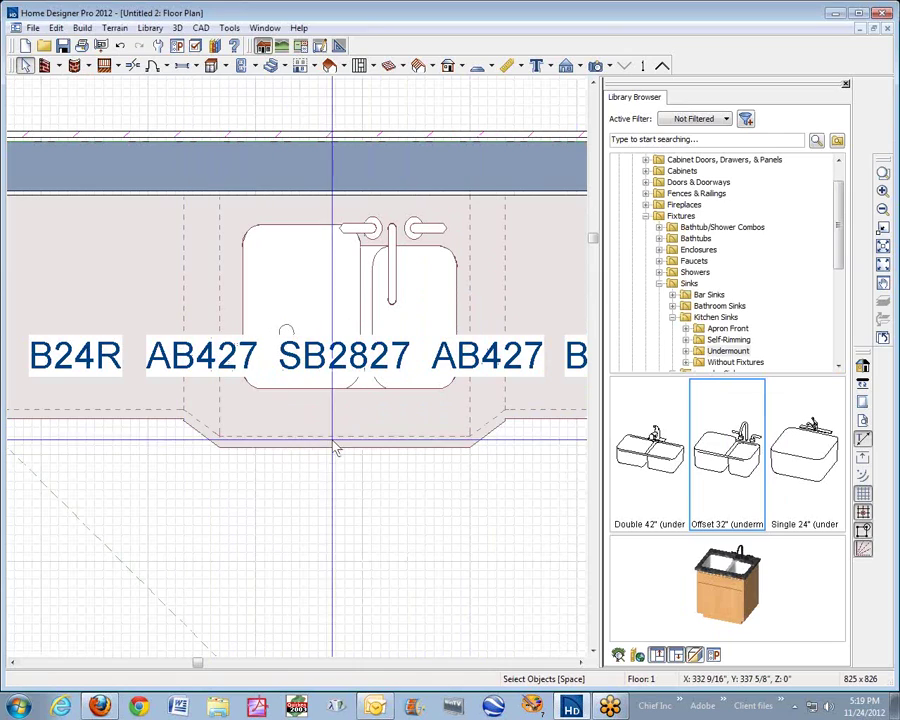
Place a full camera aimed at the sink run, tilt it down, and render it shaded with outlines
scroll(358, 440, down, 3)
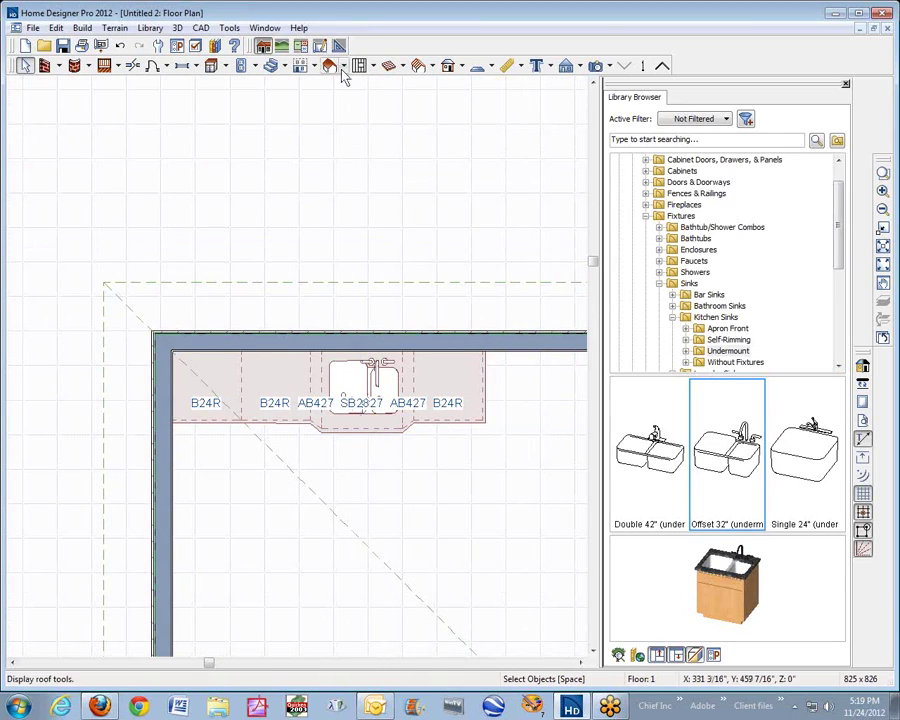
click(596, 66)
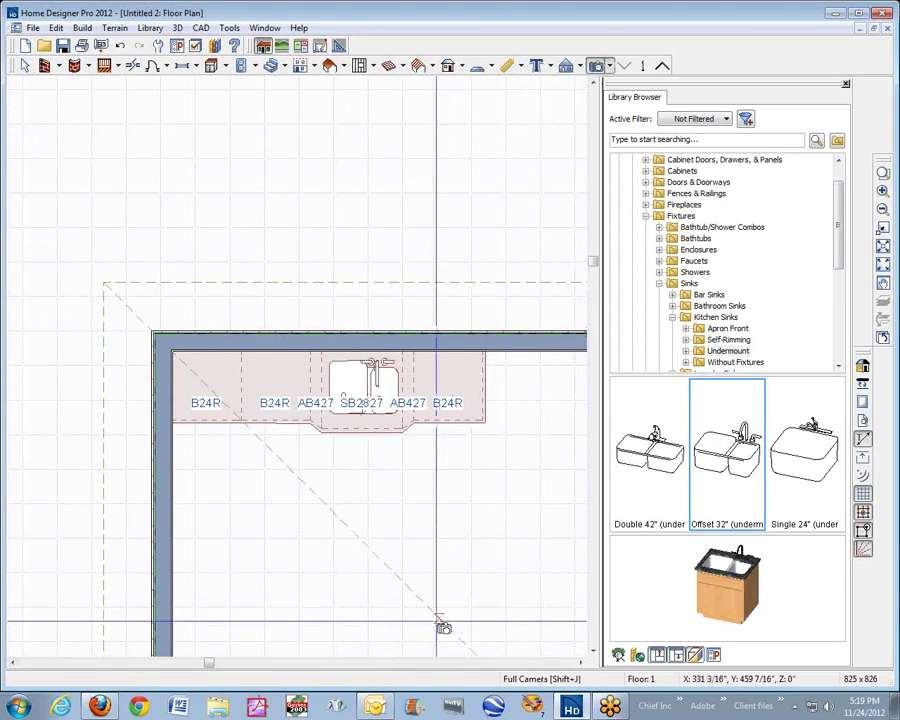
drag(510, 628, 477, 561)
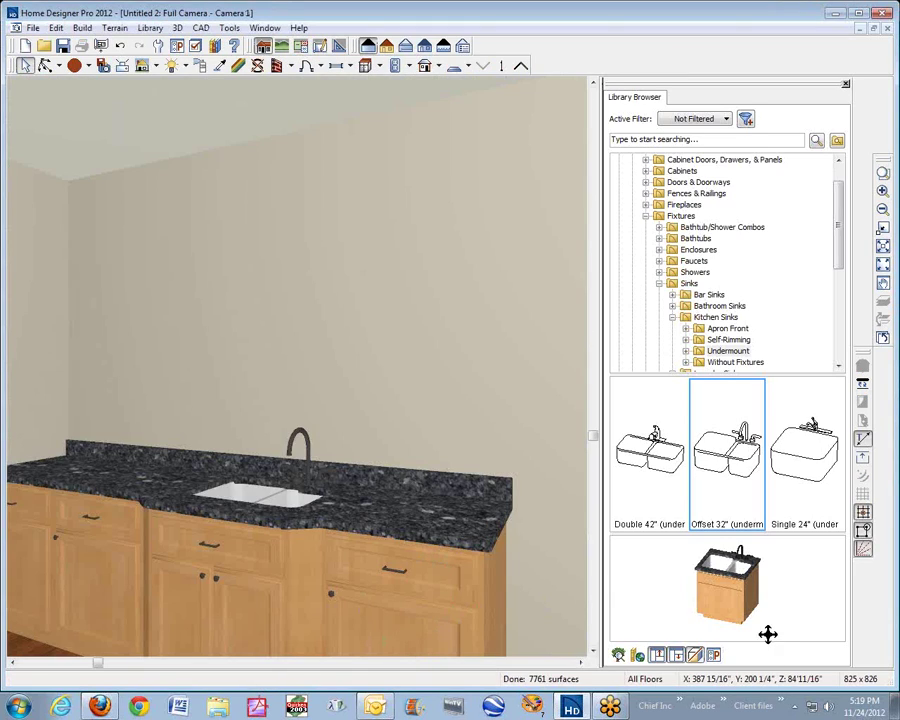
key(Page_Down)
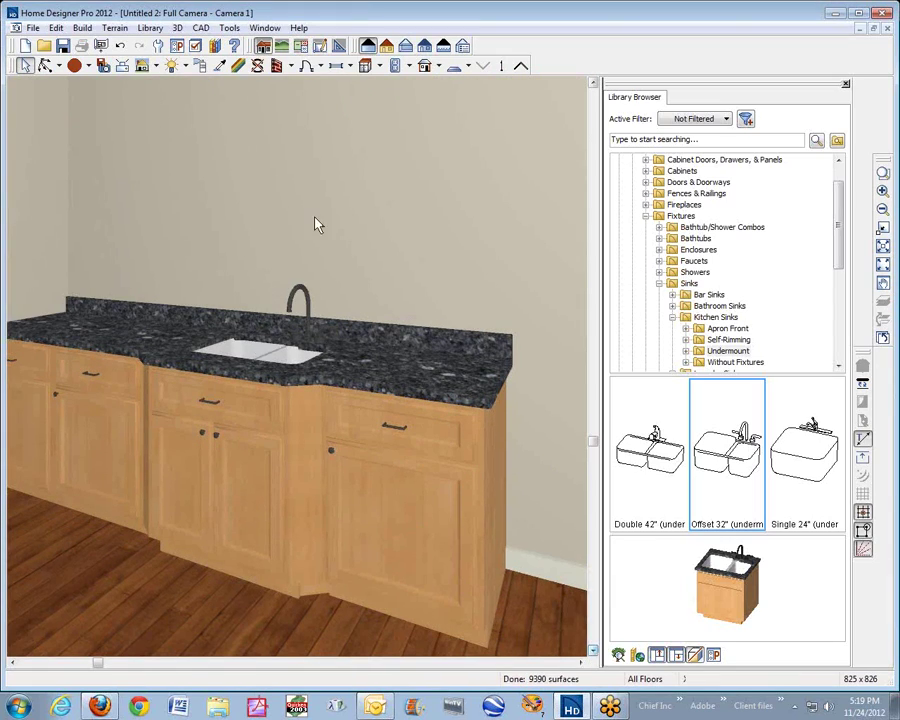
click(268, 40)
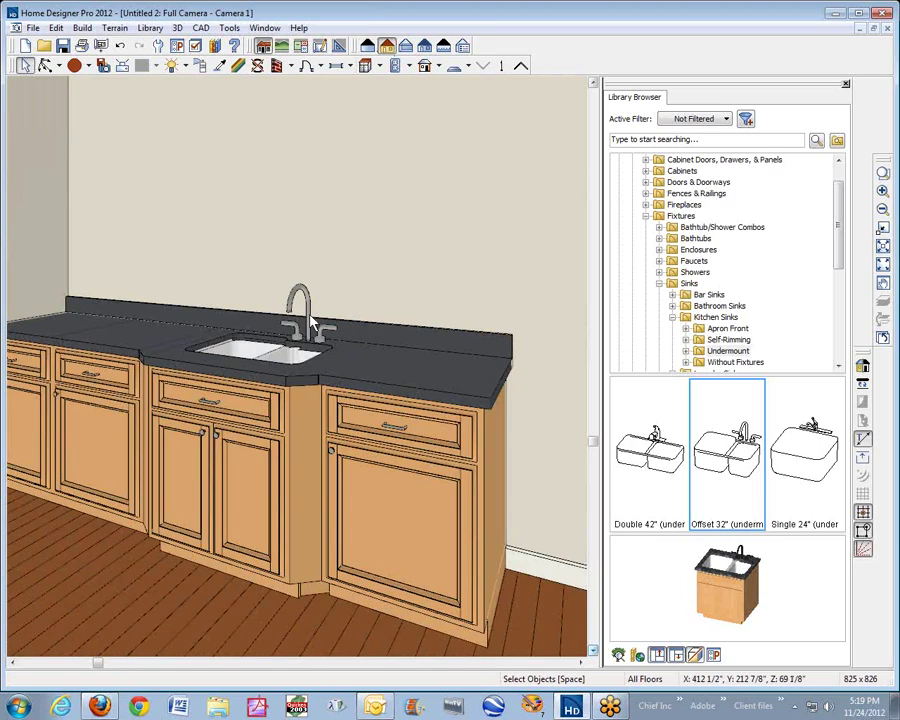